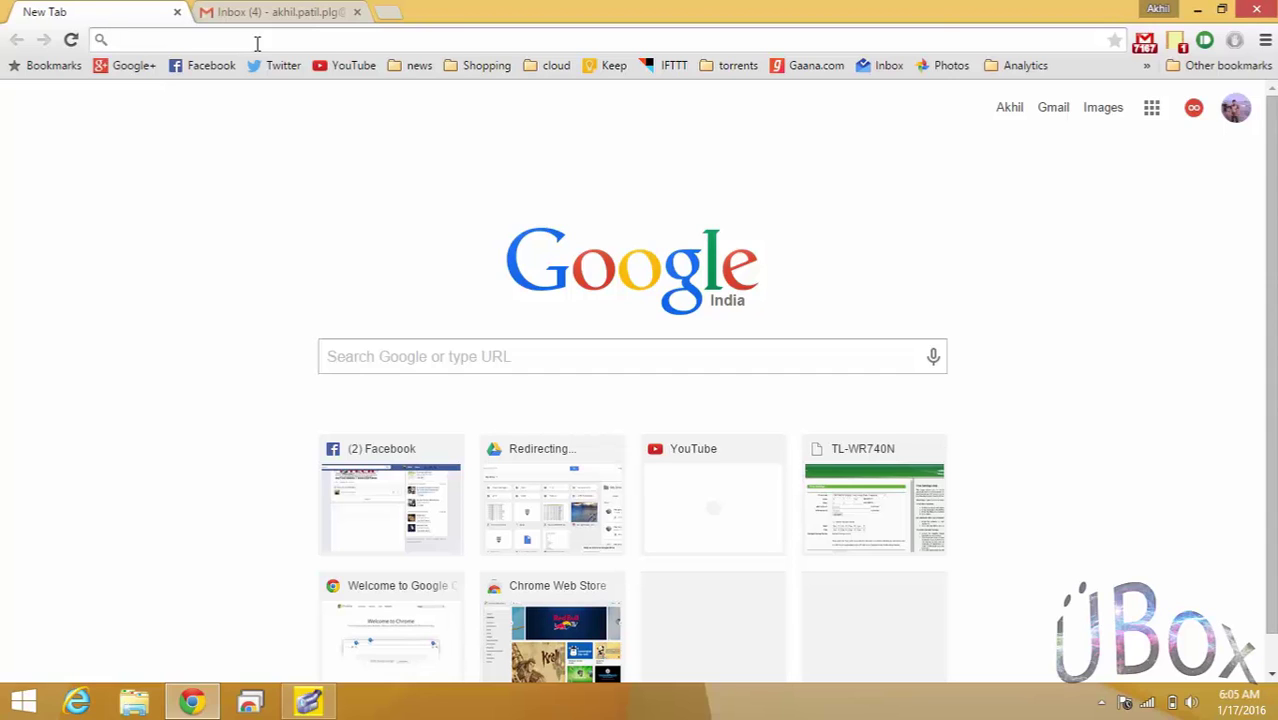
Load hostinger.in, dismiss the -40% discount offer, and bring the order page's registration form into view.
text(hostinger.in)
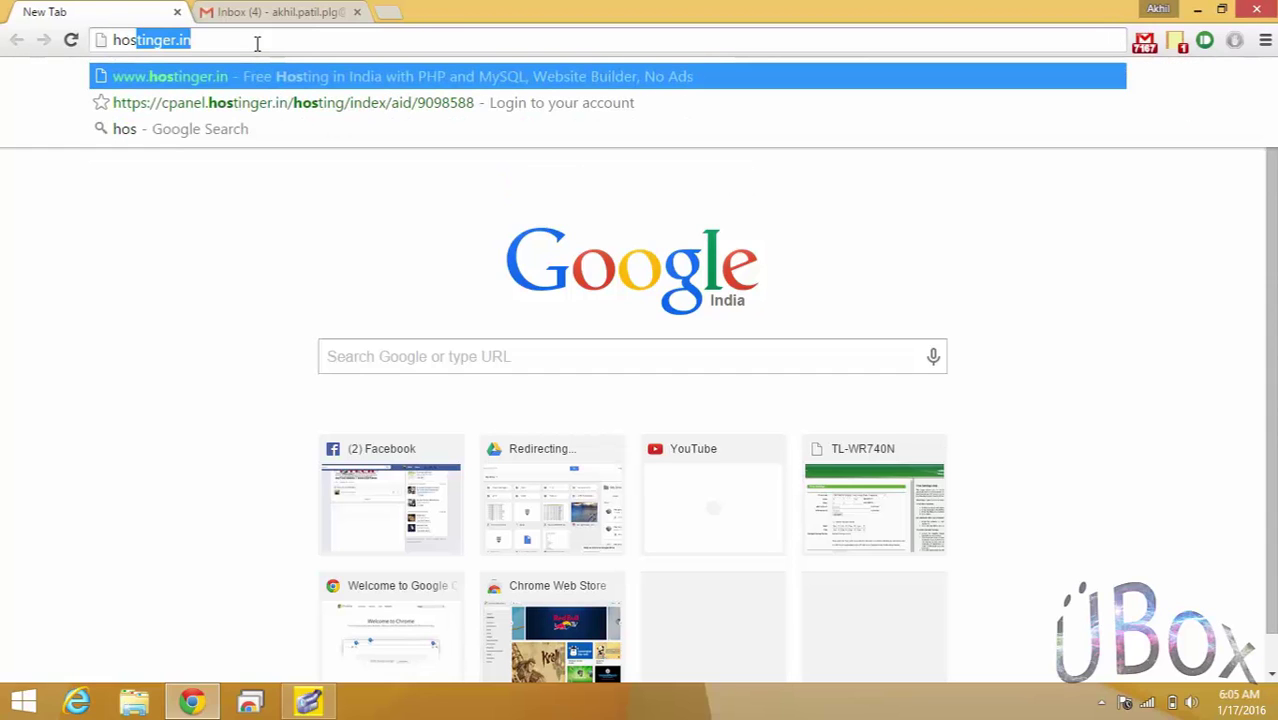
key(Return)
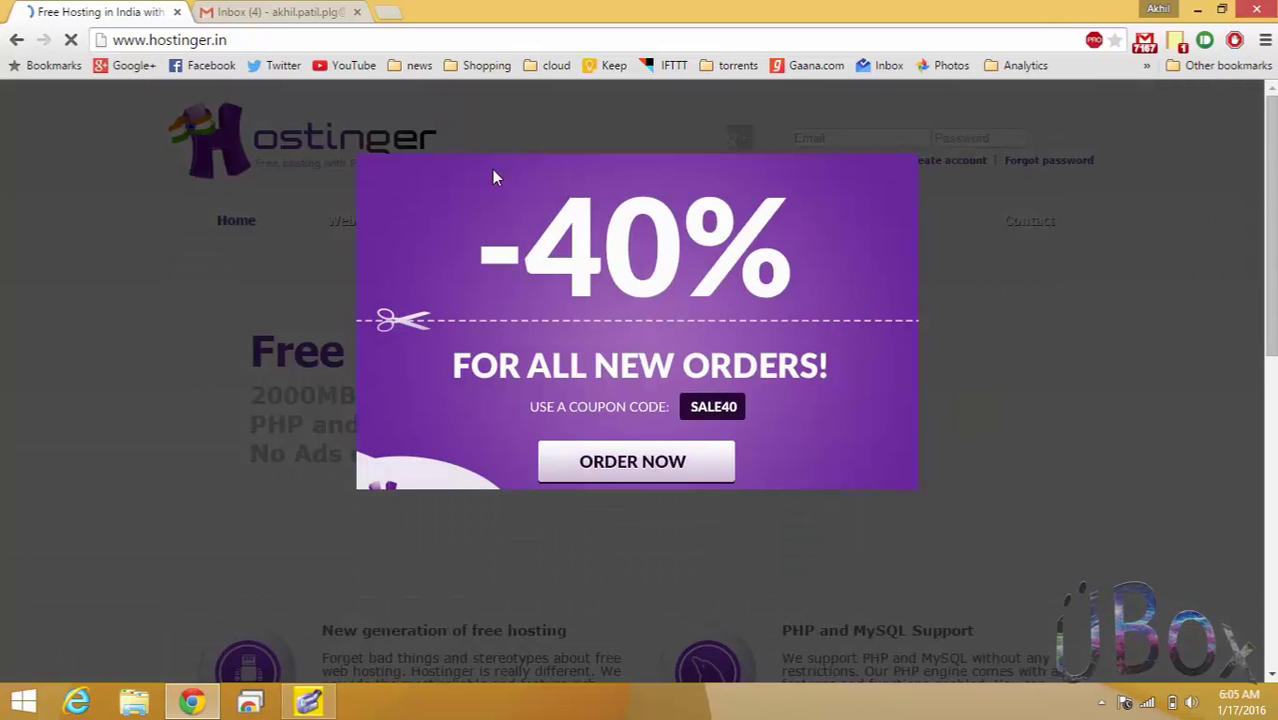
click(932, 136)
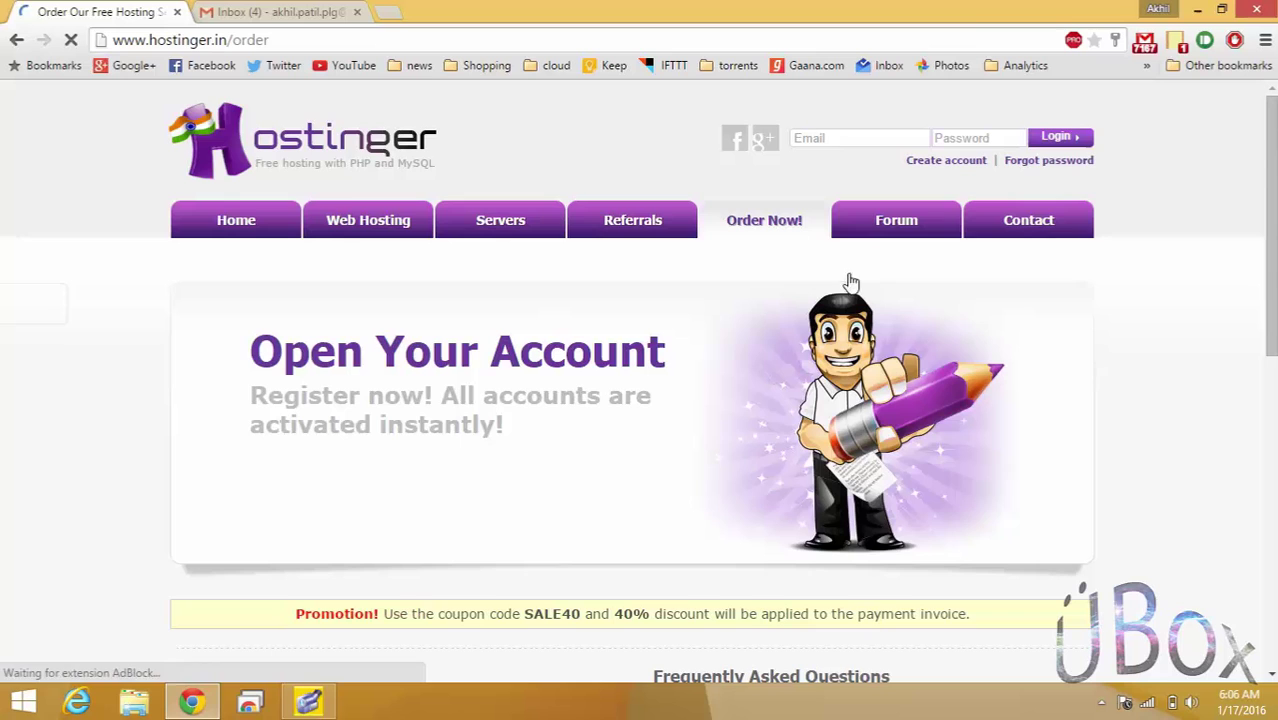
click(1273, 508)
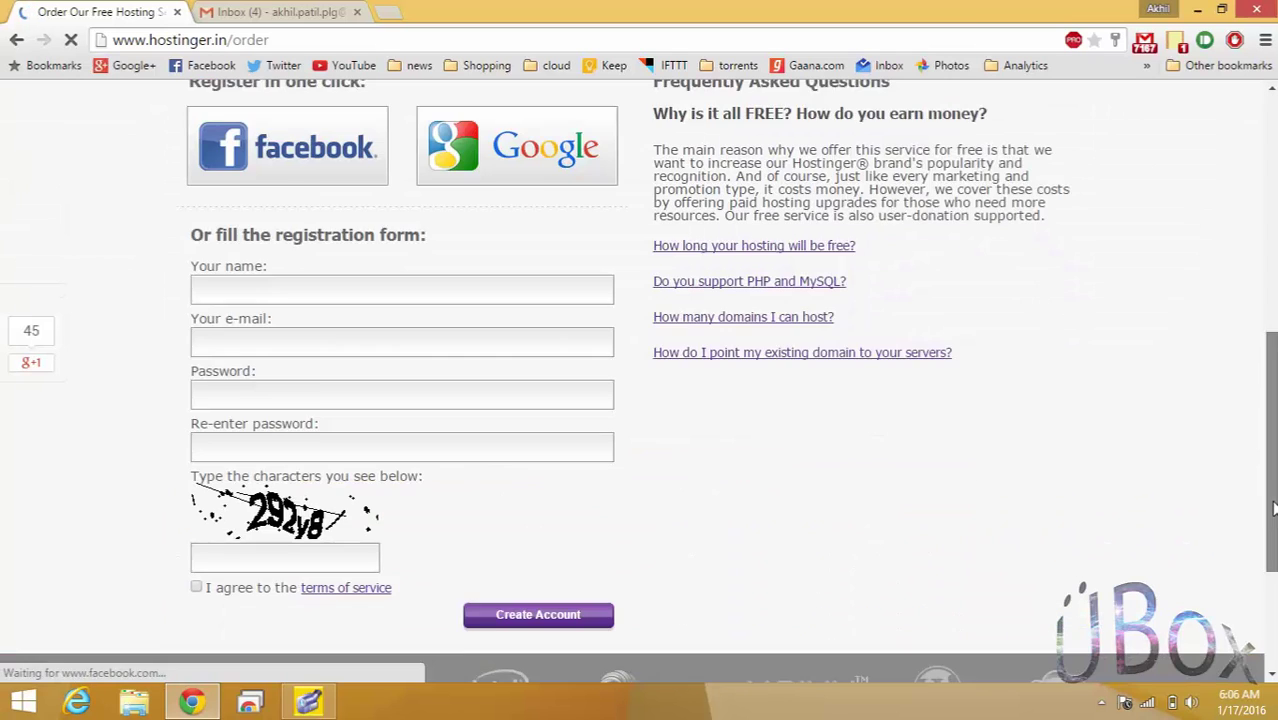
drag(1273, 508, 1273, 525)
click(552, 242)
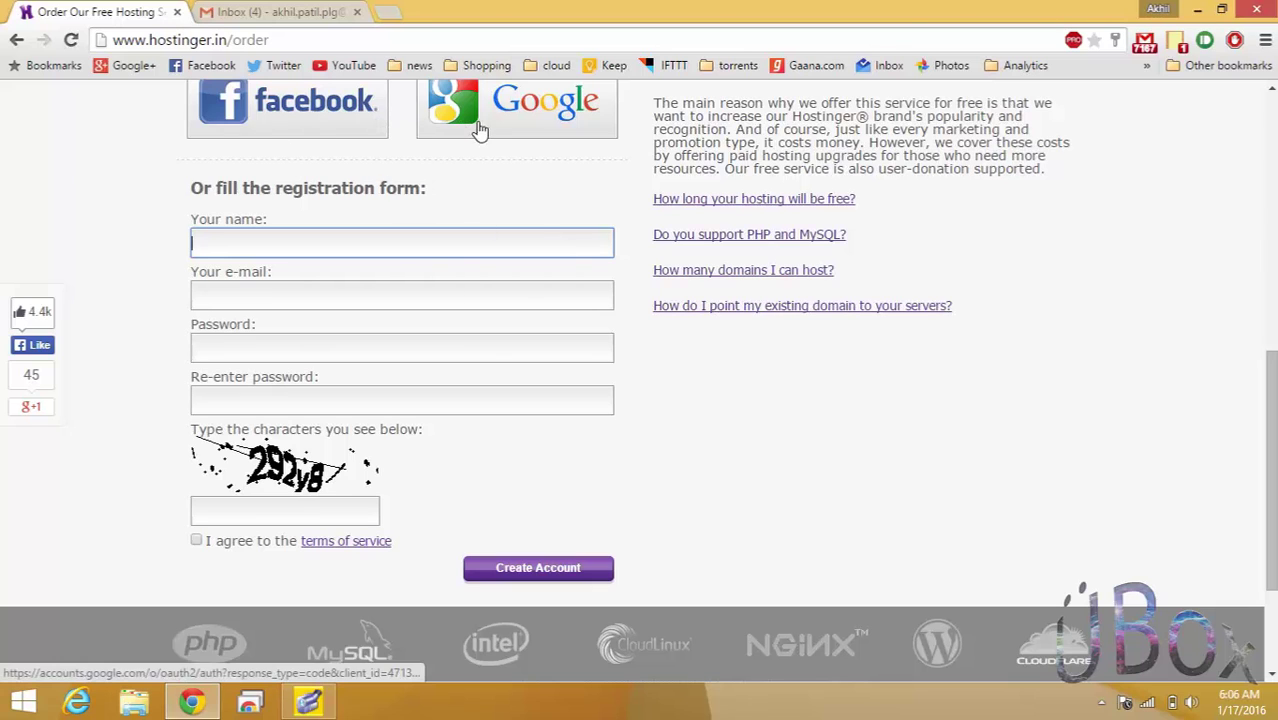
Sign up with Google and accept Hostinger India's request for the email and basic profile.
click(543, 142)
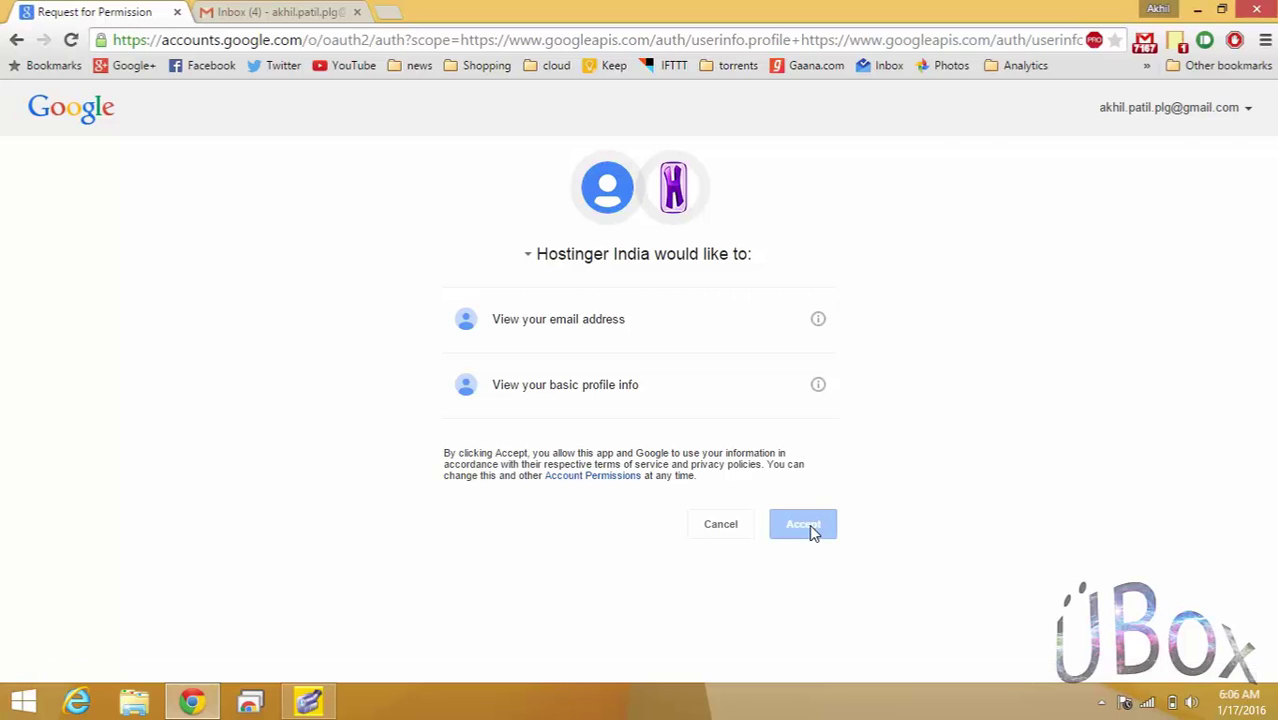
click(812, 532)
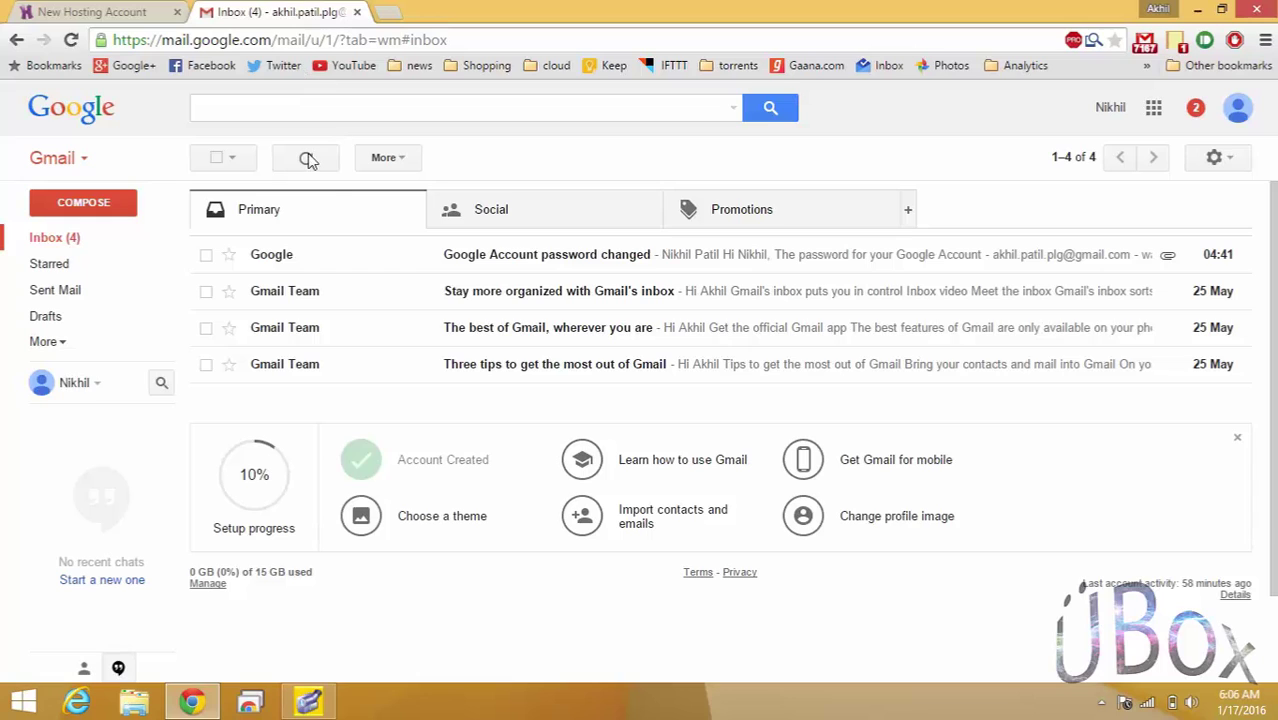
Refresh the Gmail inbox and open Hostinger India's 'Client Sign up Email'.
click(306, 159)
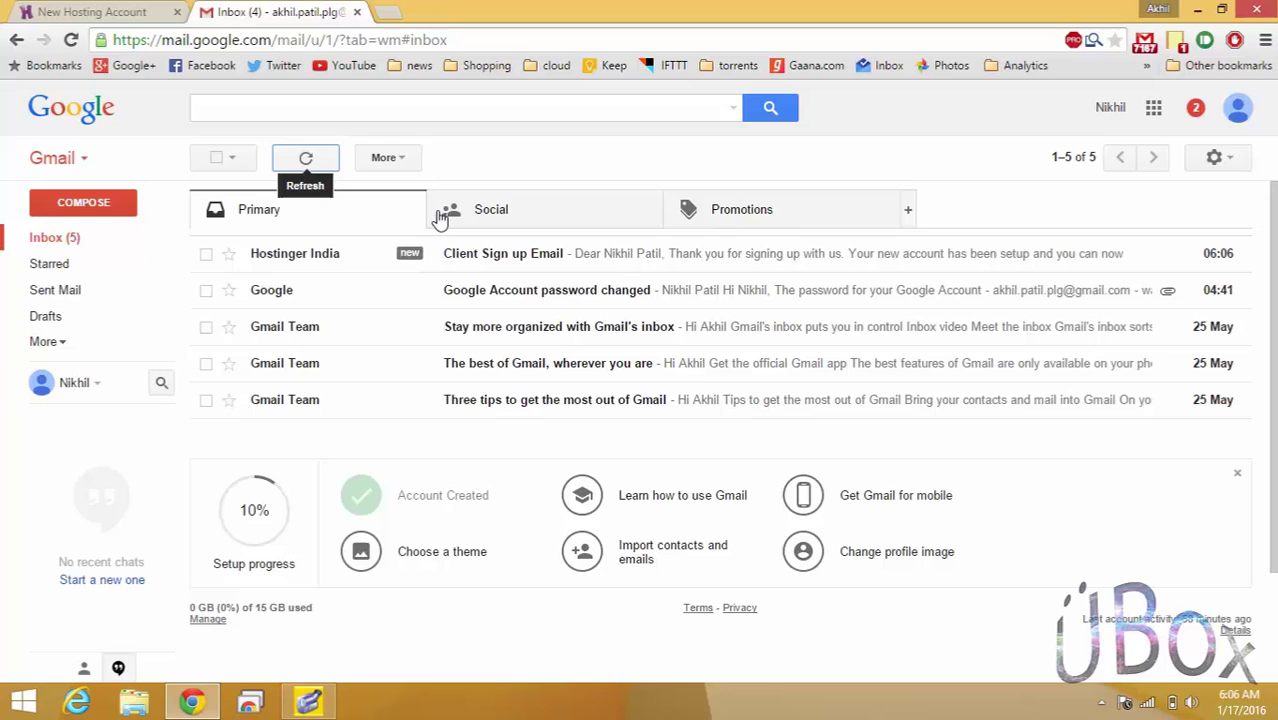
click(405, 257)
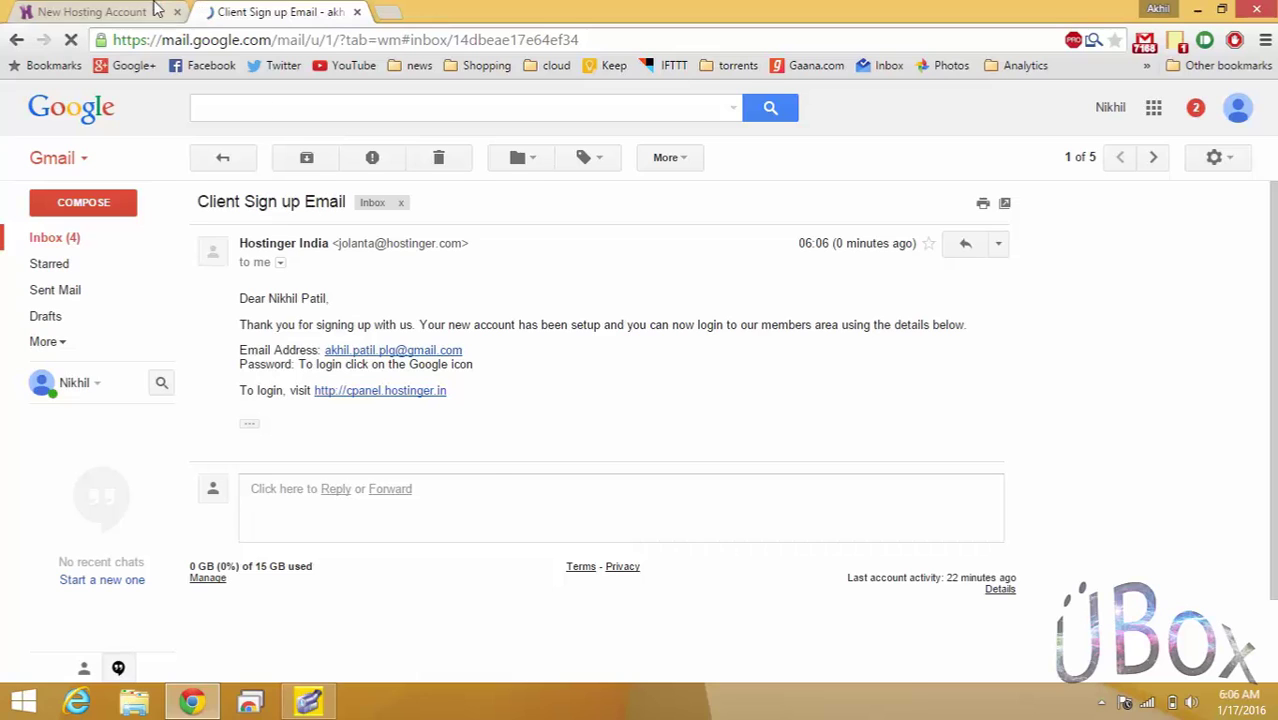
Order the Free hosting plan and switch 'Choose a Domain Type' to Domain.
click(110, 11)
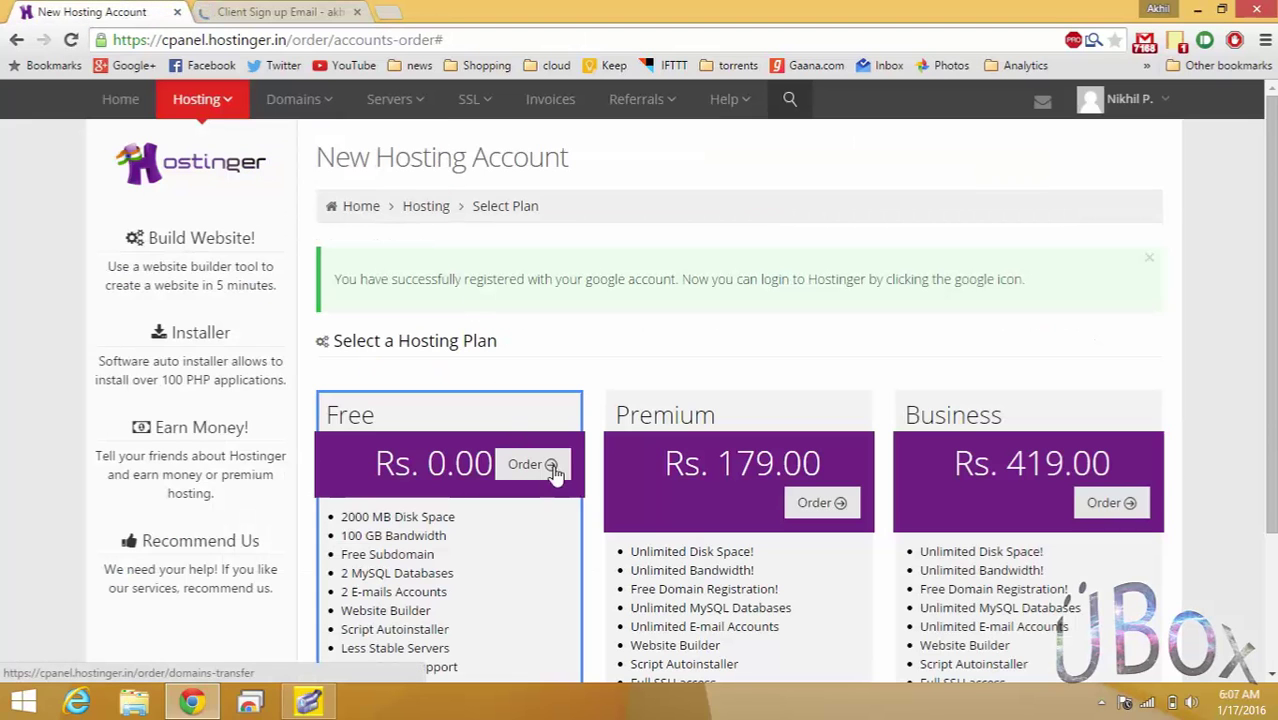
scroll(1033, 305, down, 1)
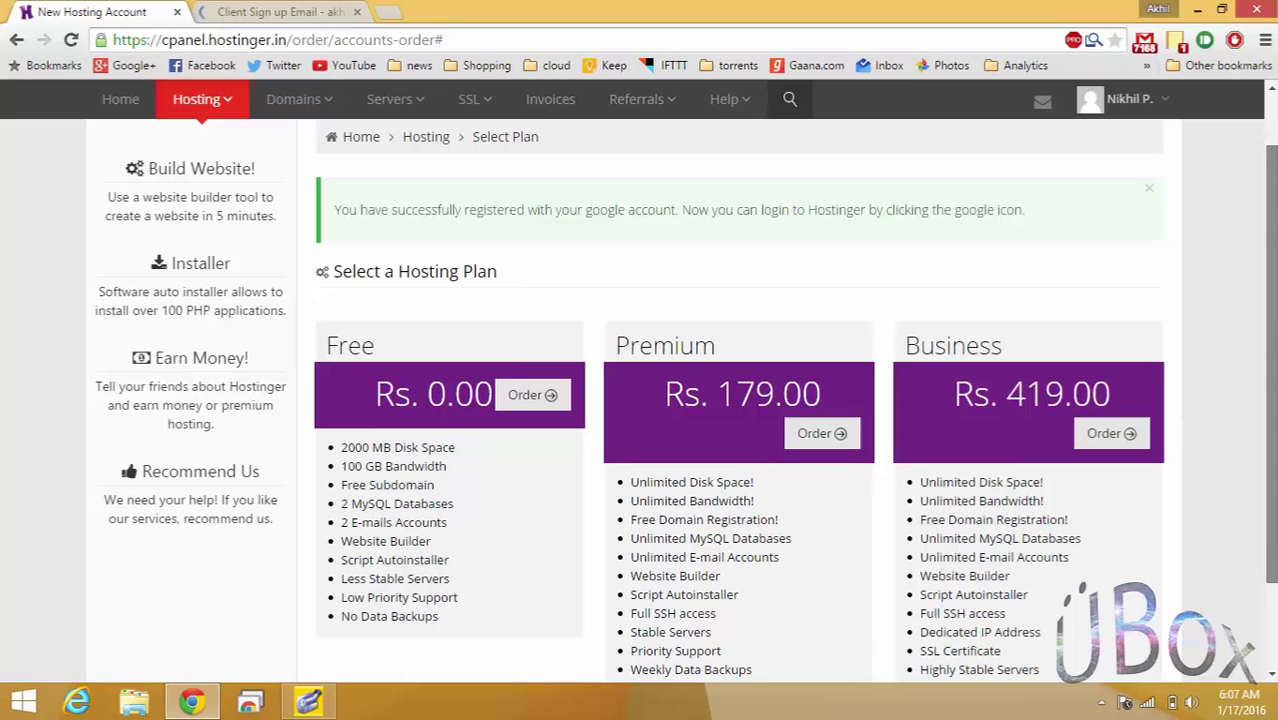
click(522, 398)
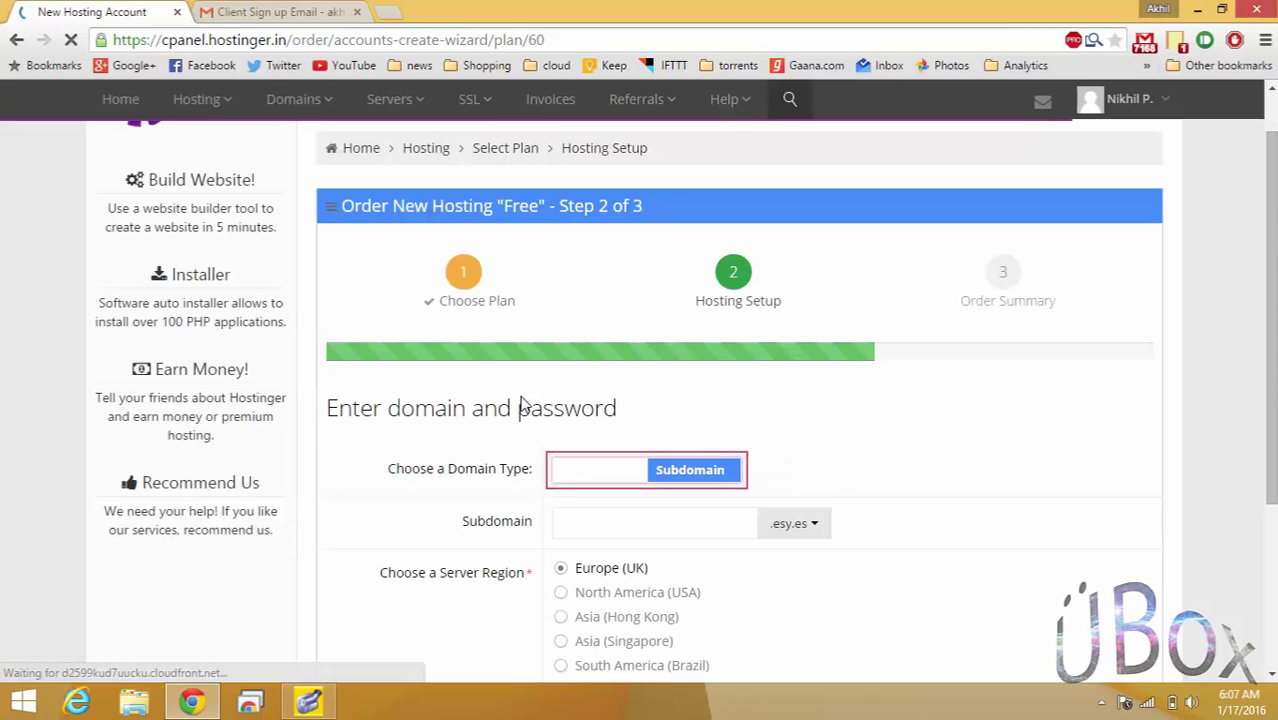
scroll(887, 456, down, 1)
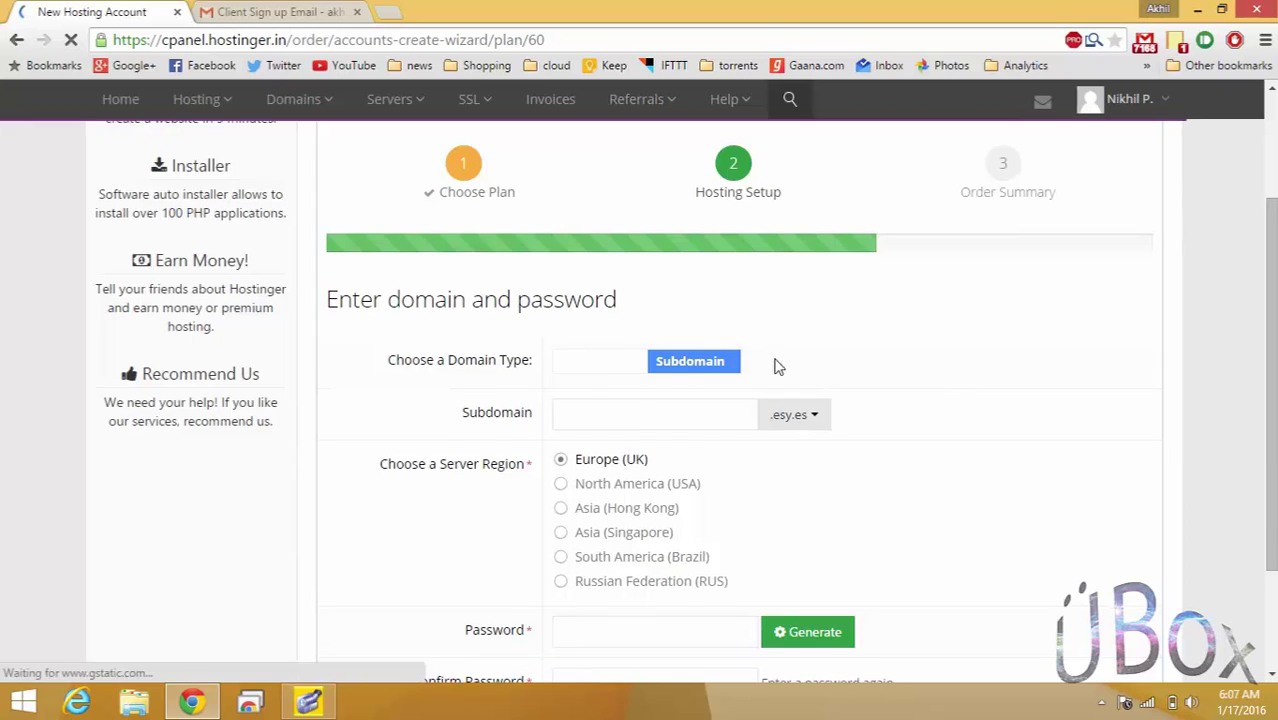
click(707, 373)
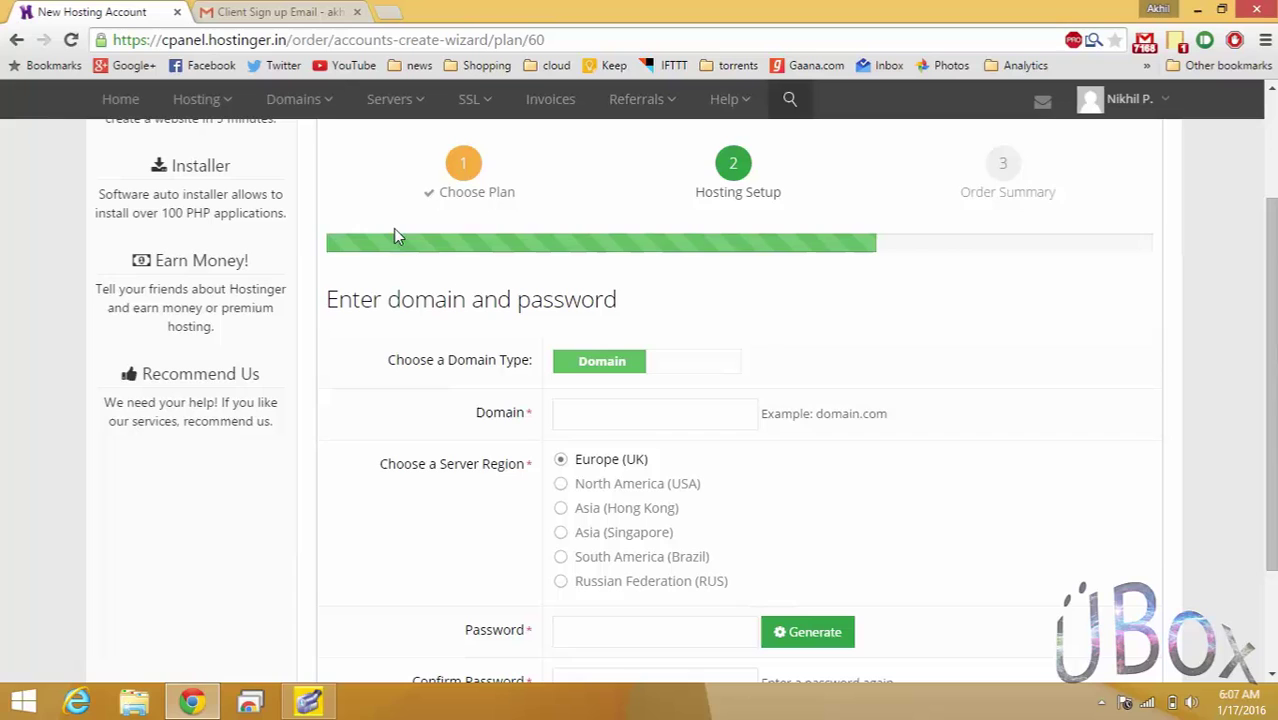
Load freenom.com in a new tab, re-entering the address once to reload it.
click(388, 11)
text(freenom.com)
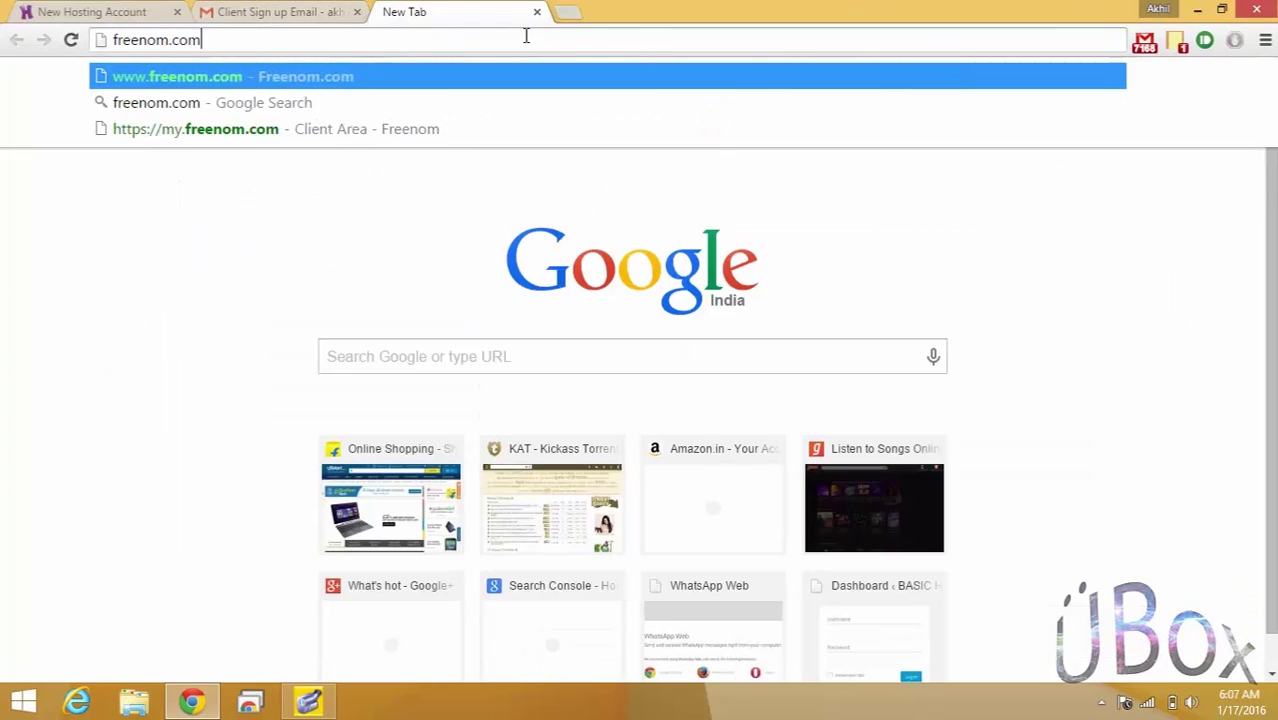
key(Return)
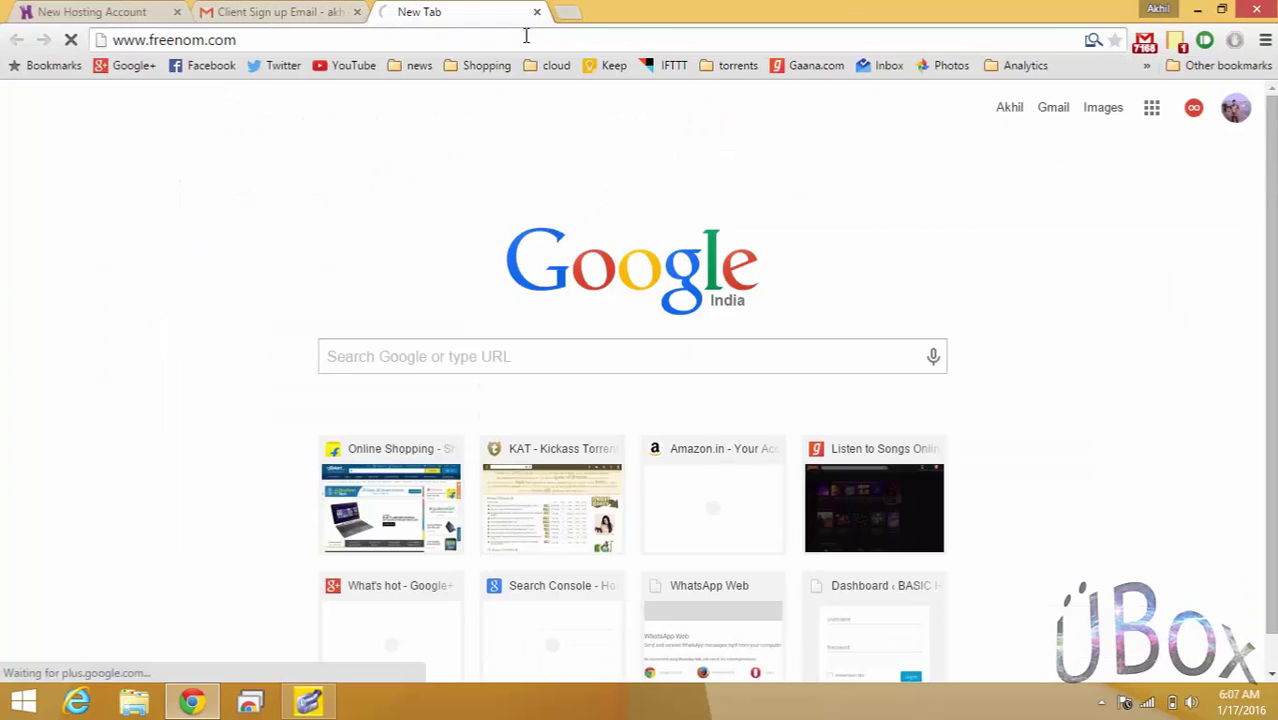
click(525, 36)
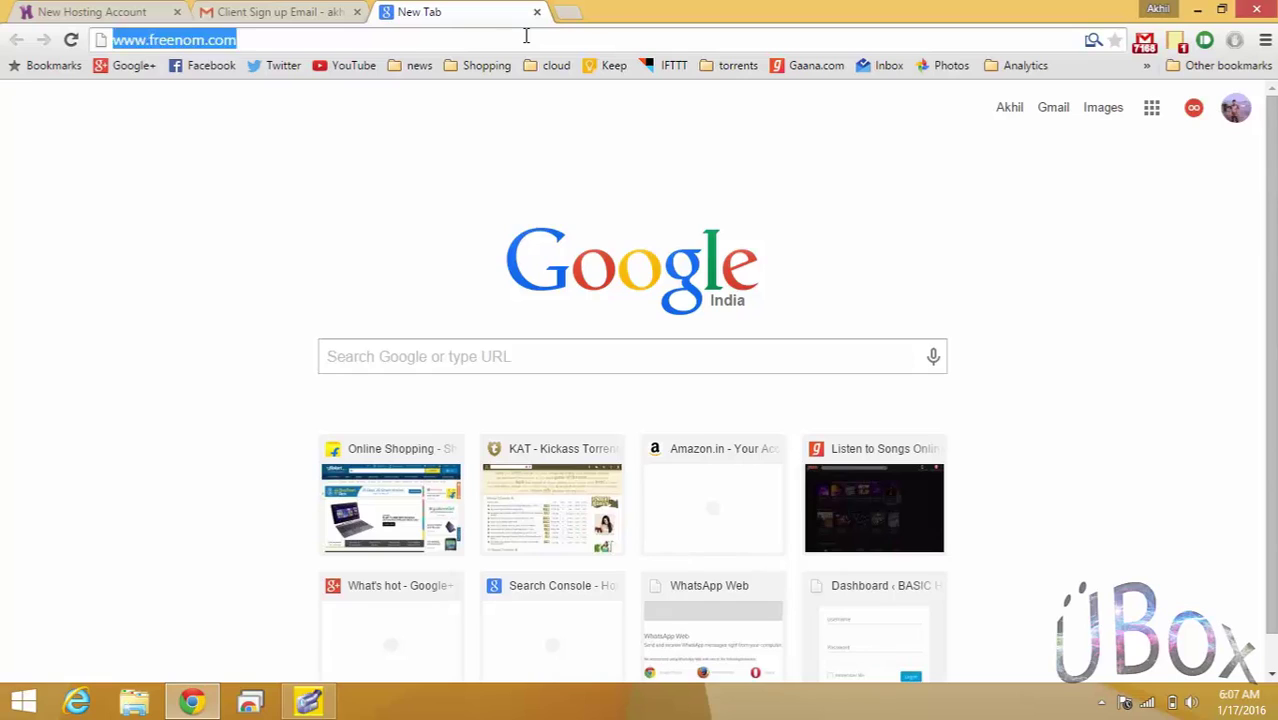
key(Return)
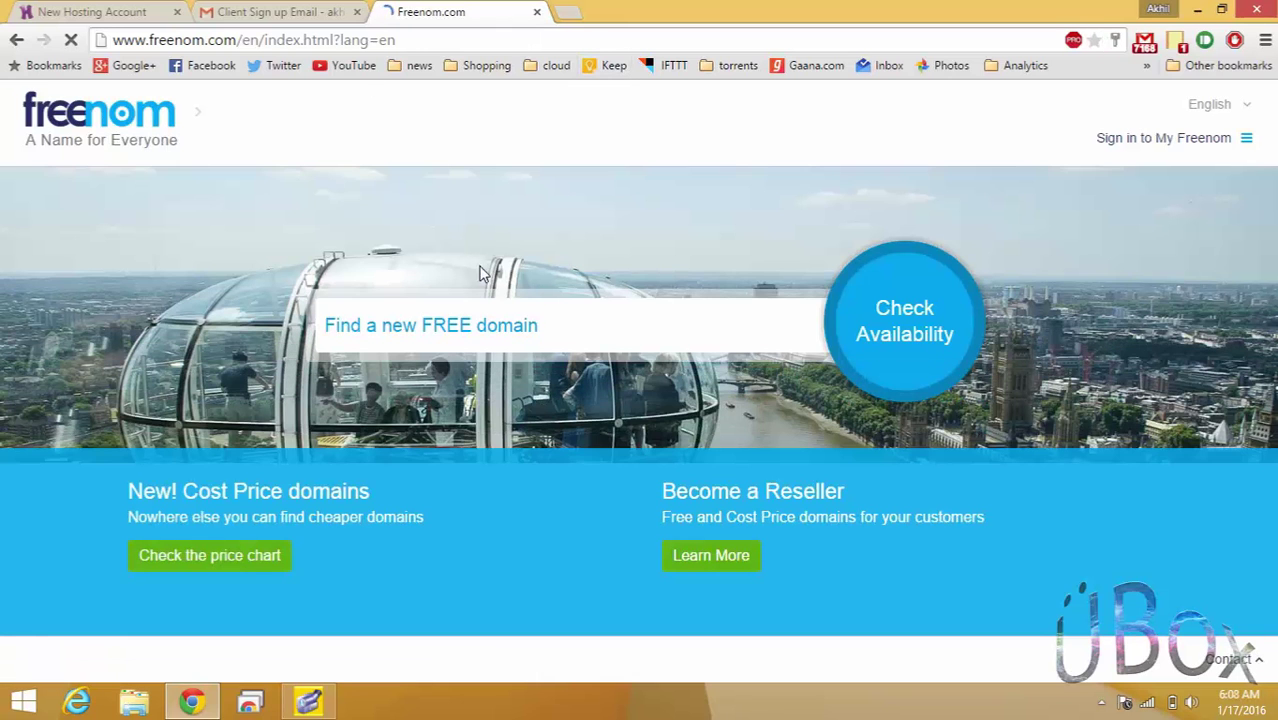
Check Freenom availability for the example1 domain name.
click(546, 334)
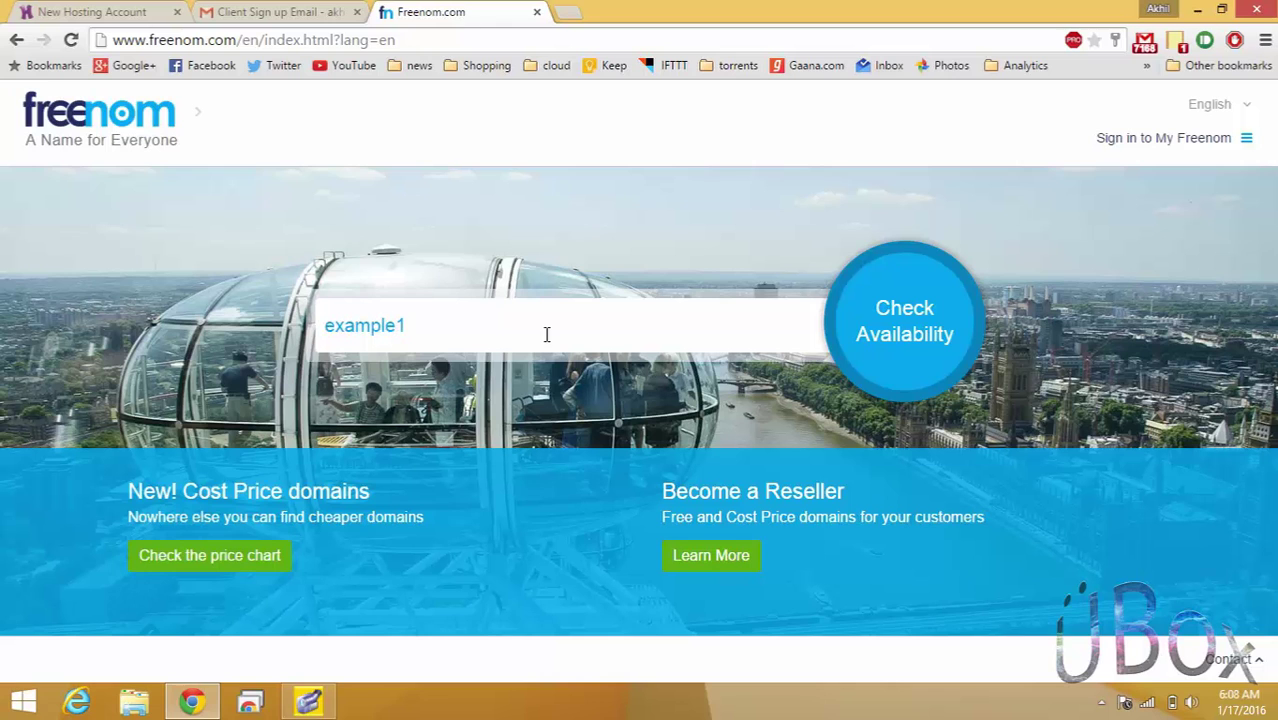
click(923, 340)
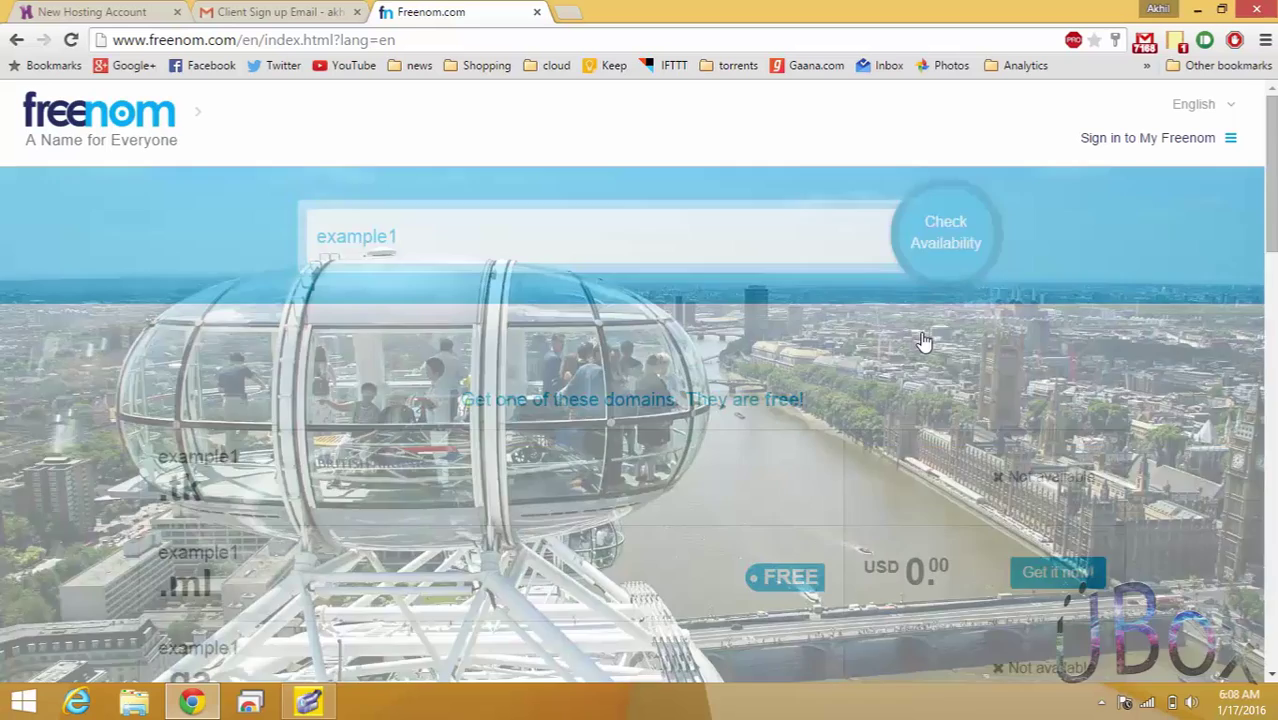
drag(1271, 201, 1273, 268)
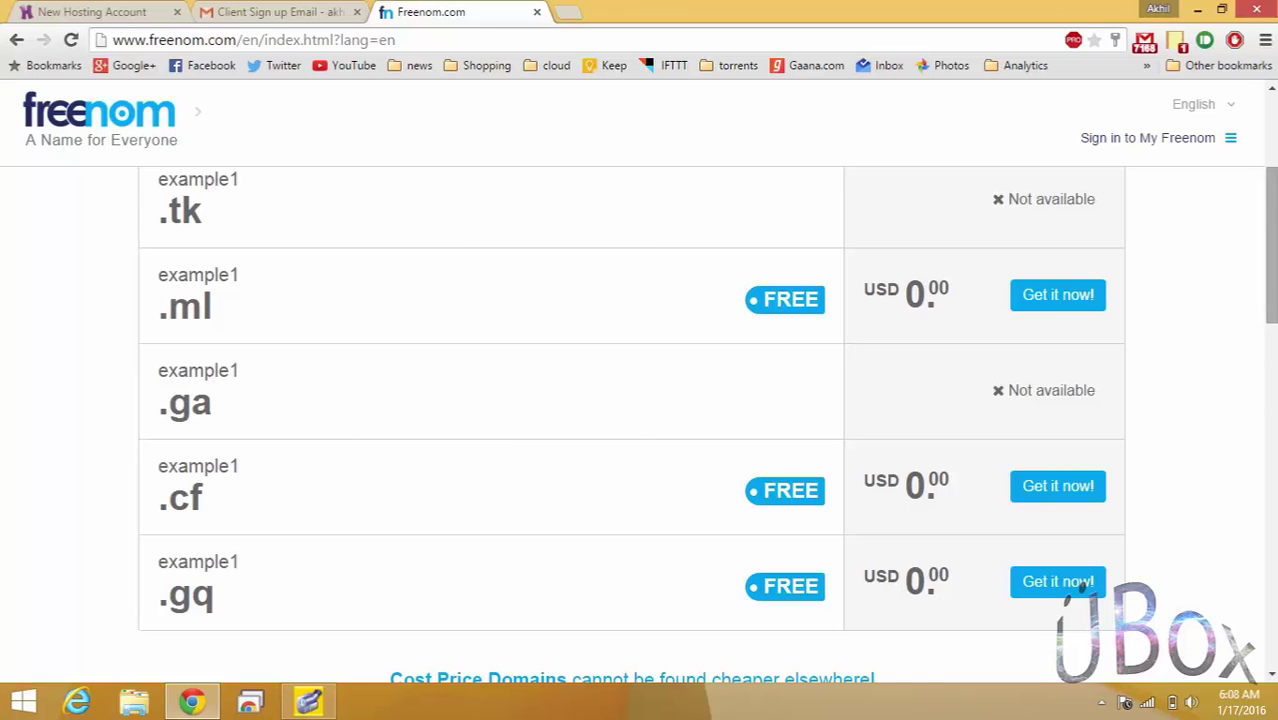
drag(1271, 248, 1271, 377)
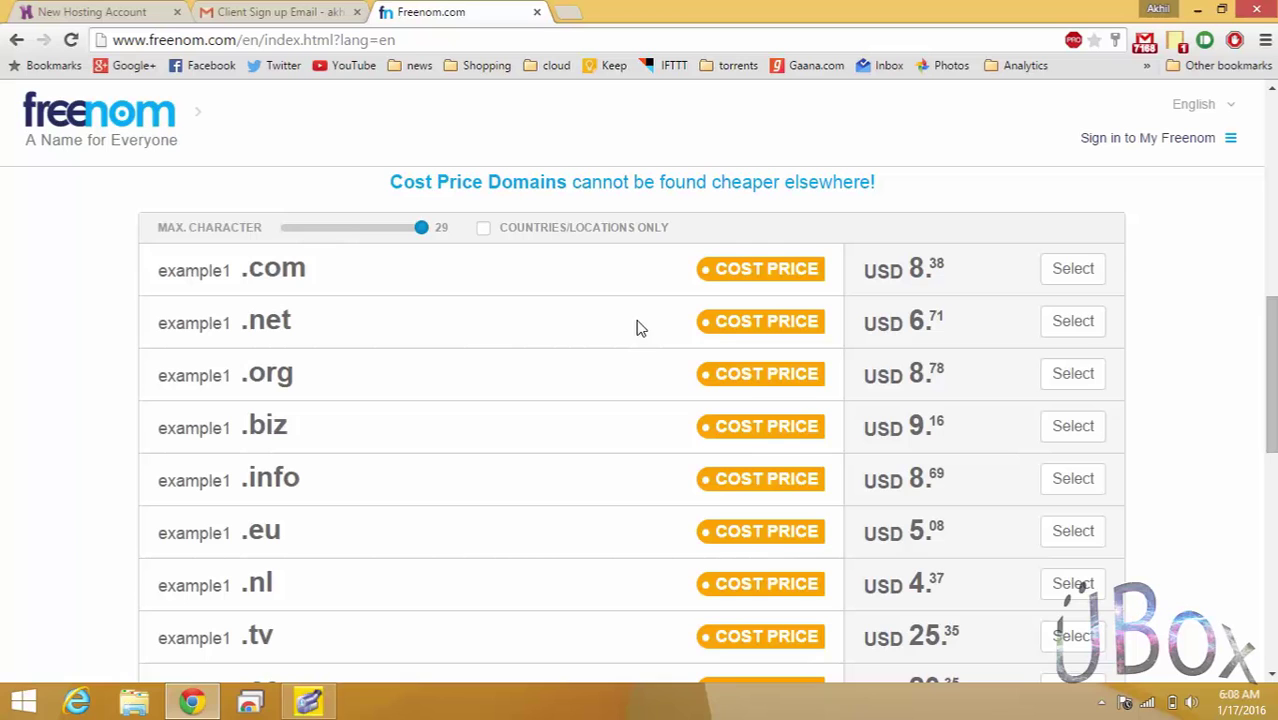
Pick the free example1.ml row with 'Get it now!'.
scroll(1268, 276, down, 3)
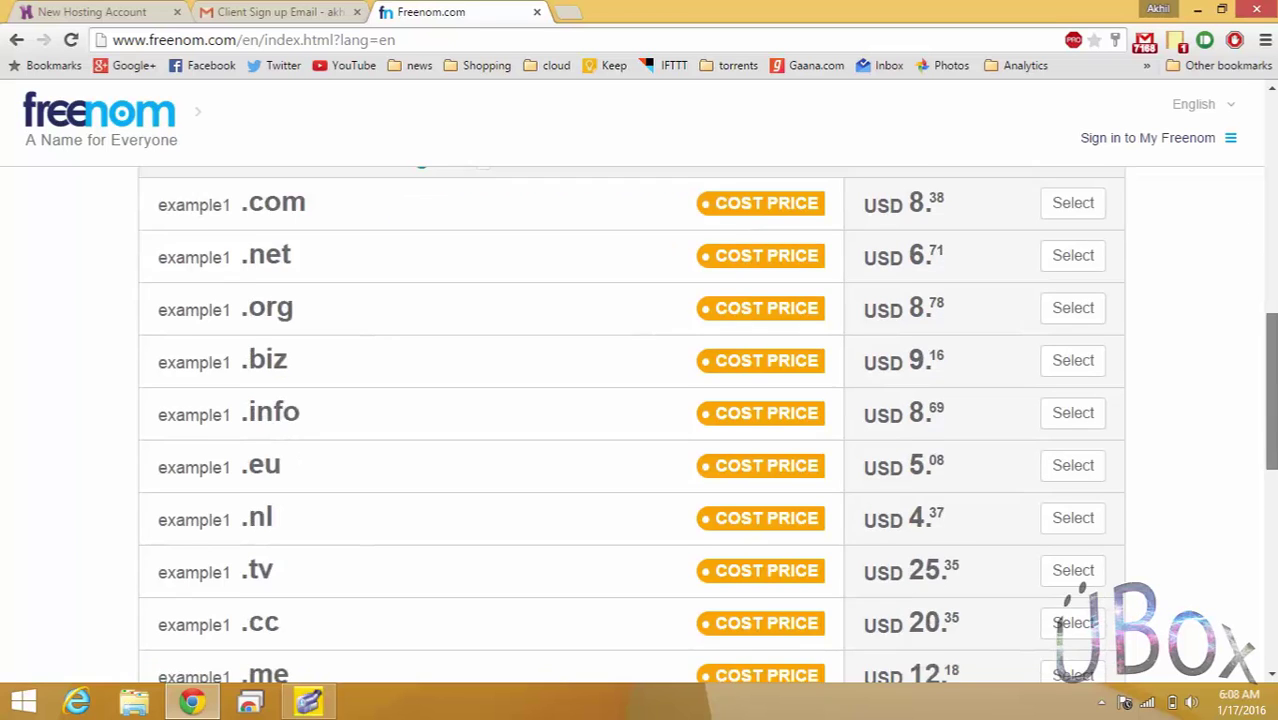
scroll(1268, 276, up, 1)
scroll(631, 425, up, 2)
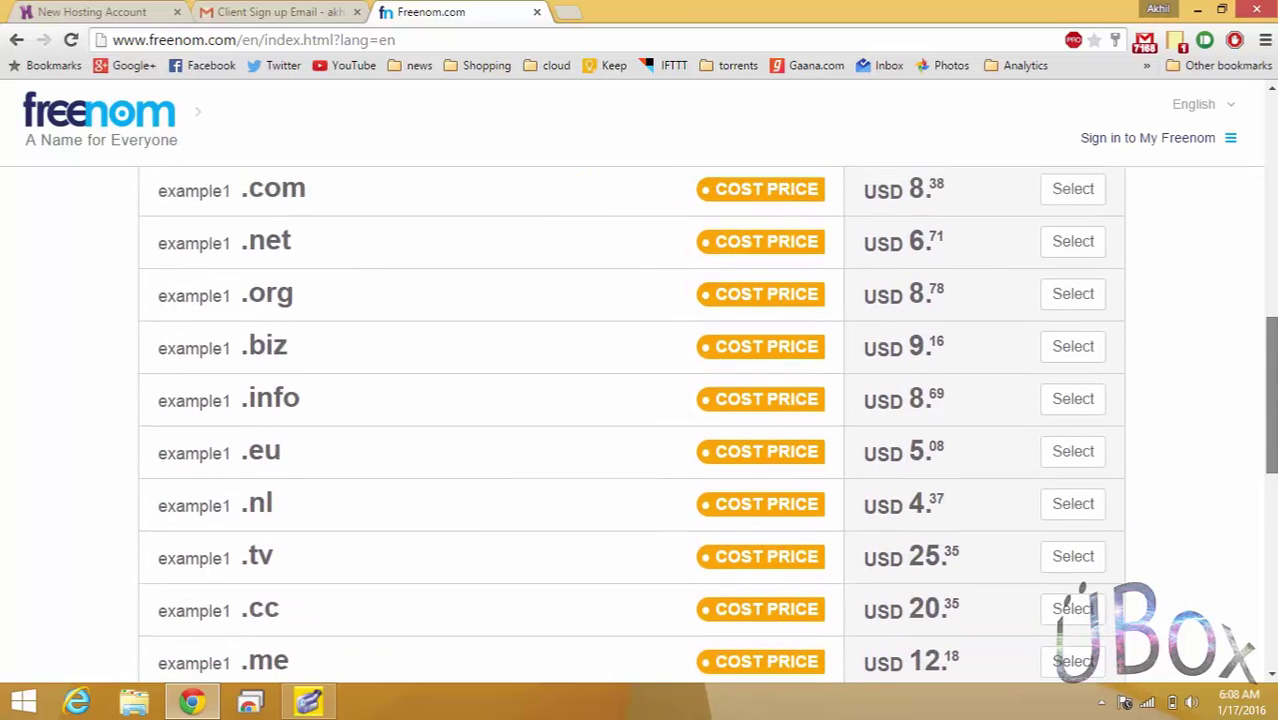
scroll(631, 425, down, 3)
scroll(631, 425, down, 3)
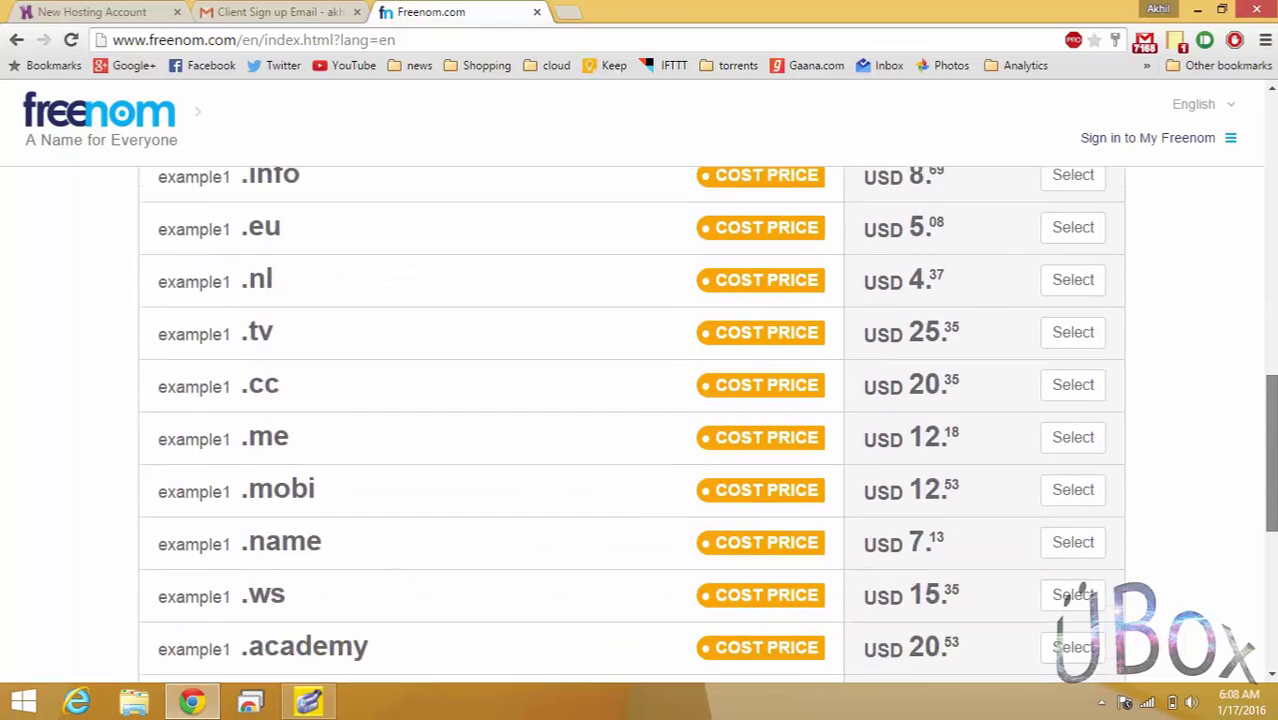
drag(1272, 433, 1273, 178)
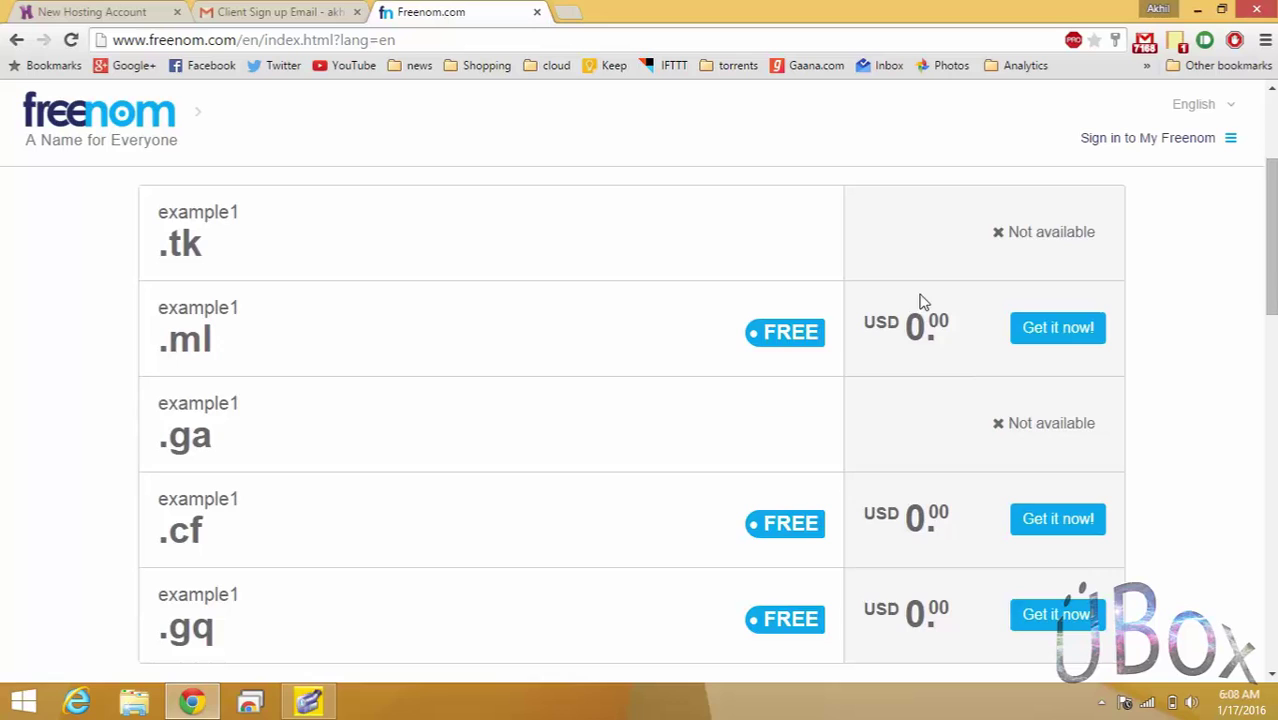
click(1048, 338)
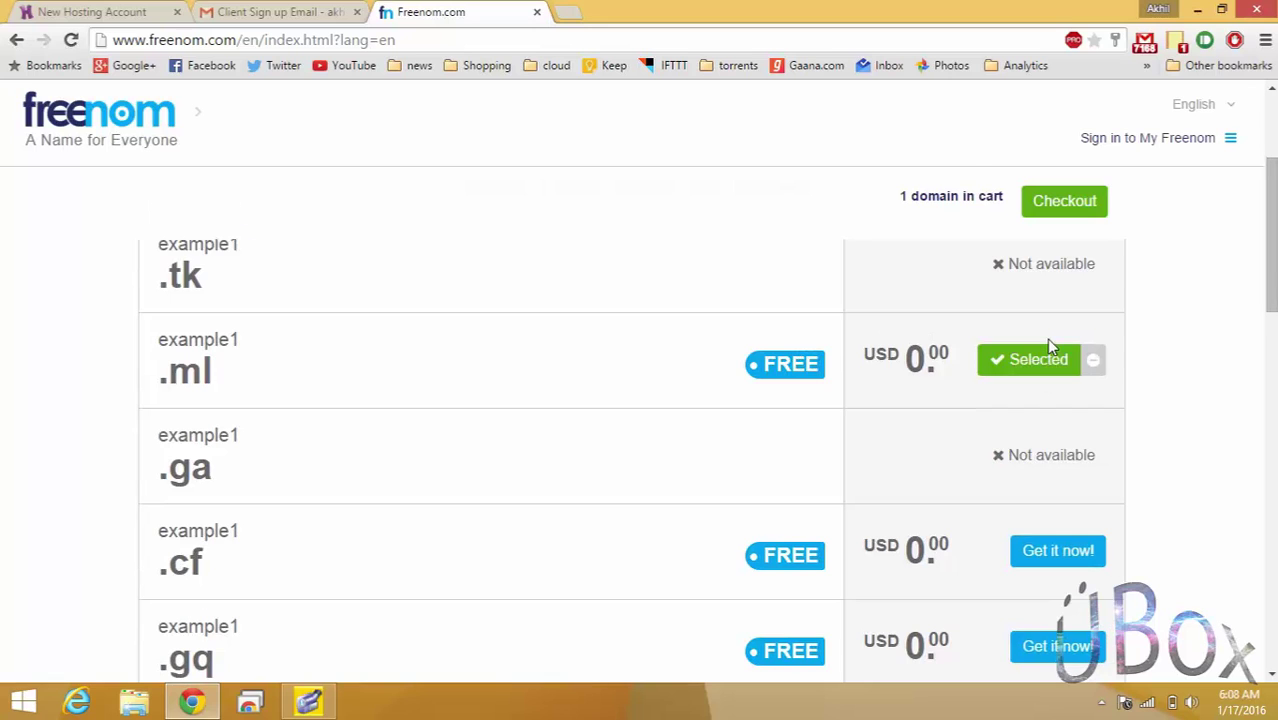
Check out and change example1.ml's period from 3 Months to '12 Months @ FREE'.
click(1080, 212)
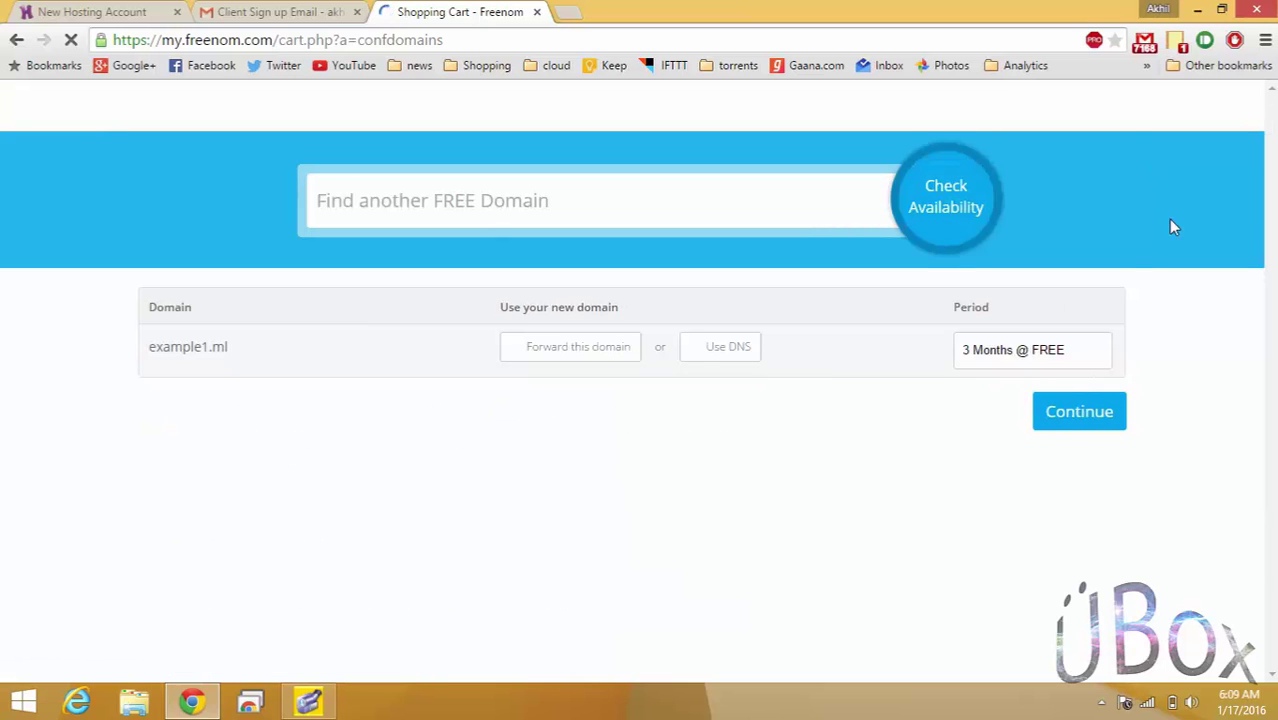
click(1080, 362)
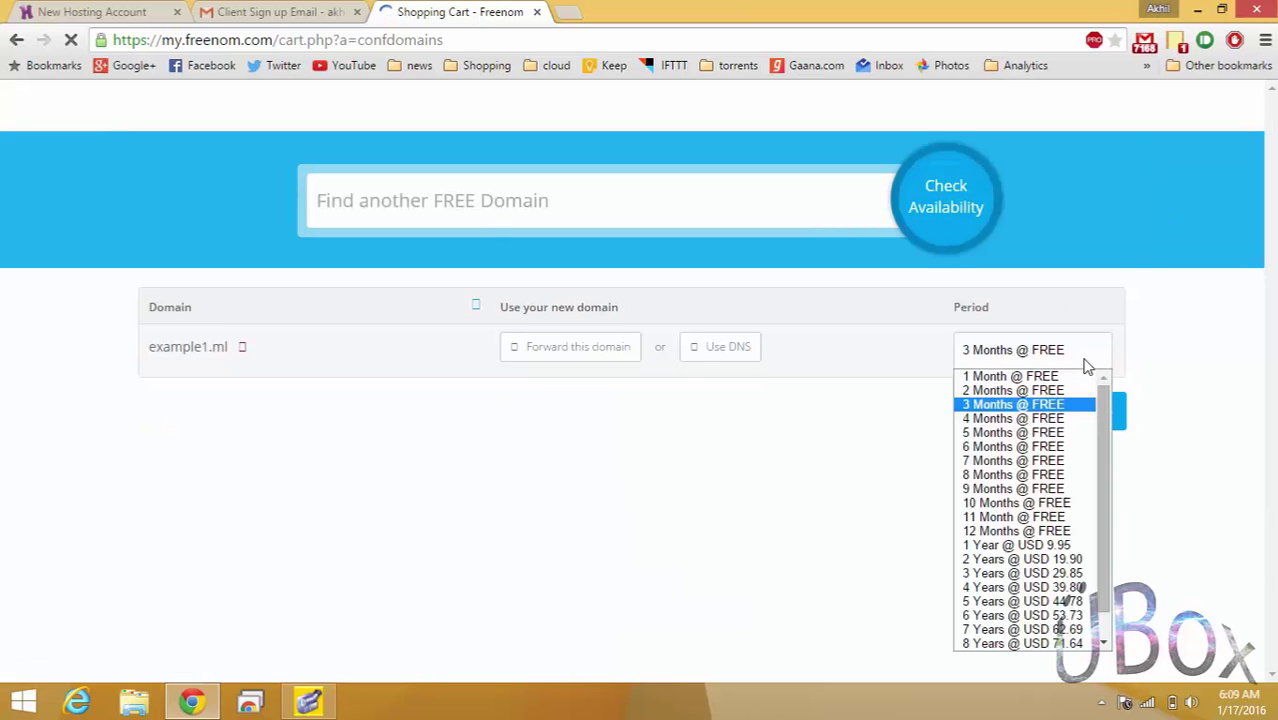
click(1074, 532)
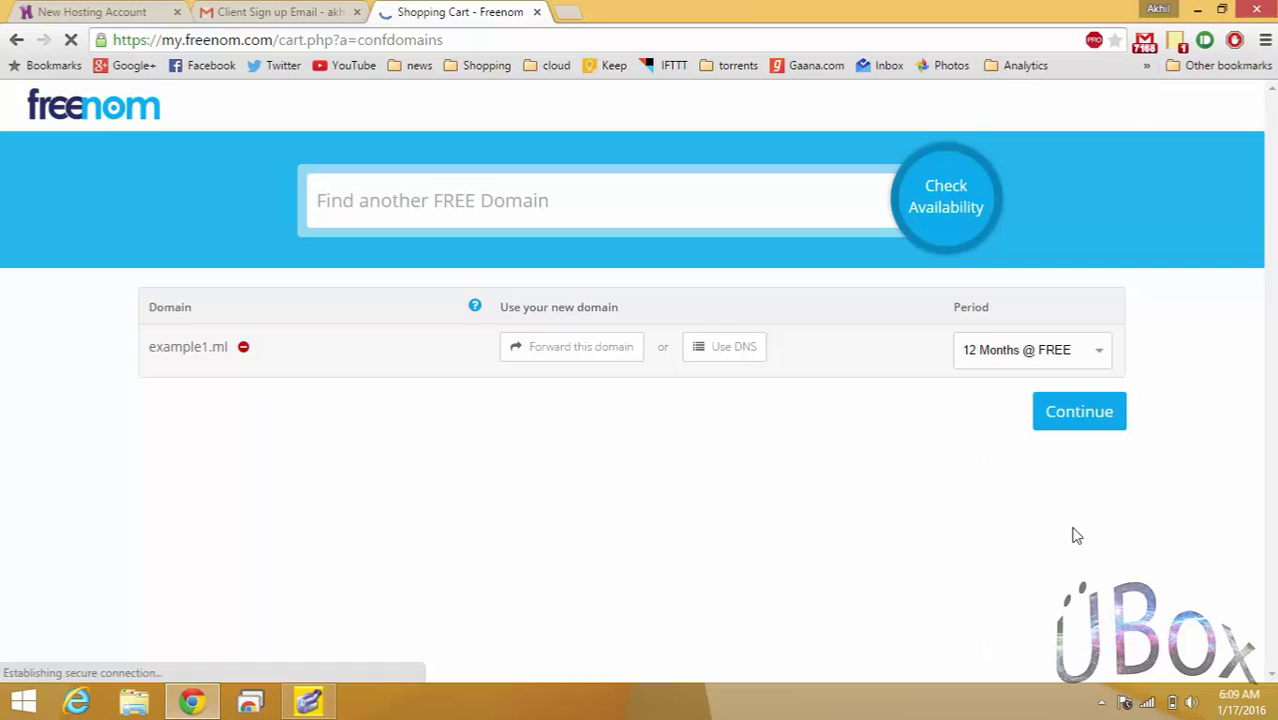
Choose Use DNS, then 'Use your own DNS' to show empty nameserver fields.
click(731, 348)
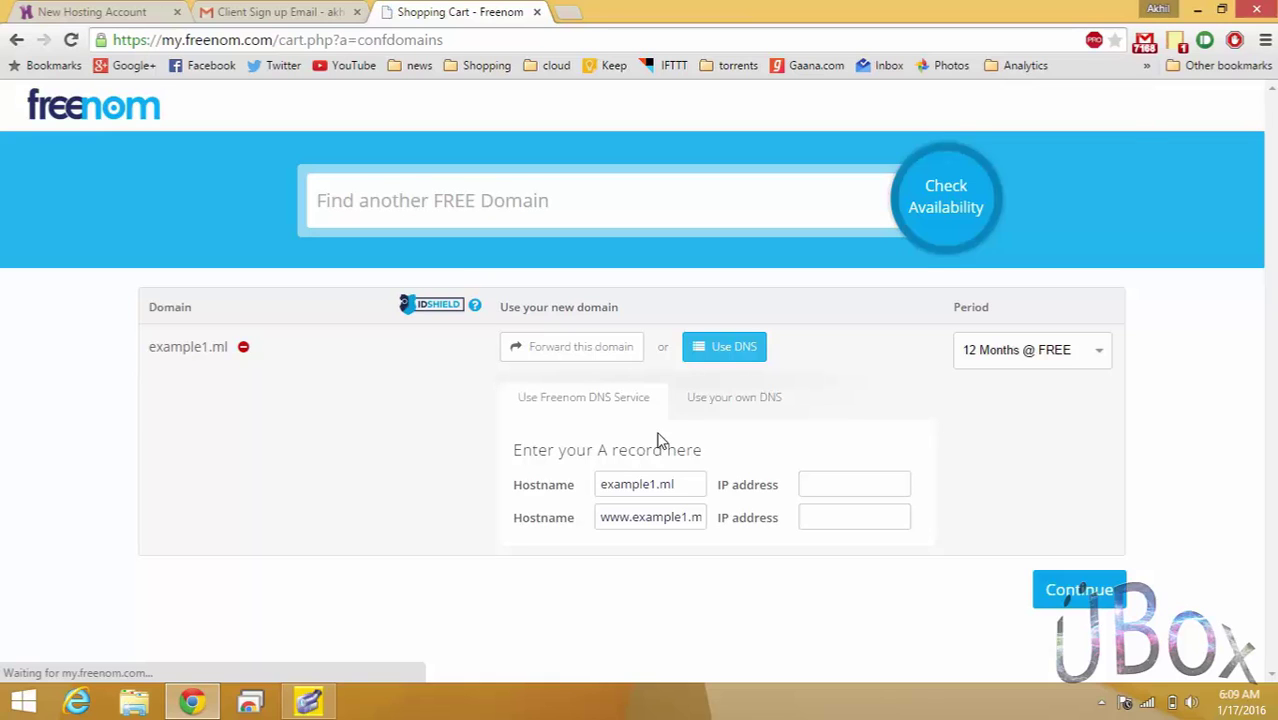
click(729, 401)
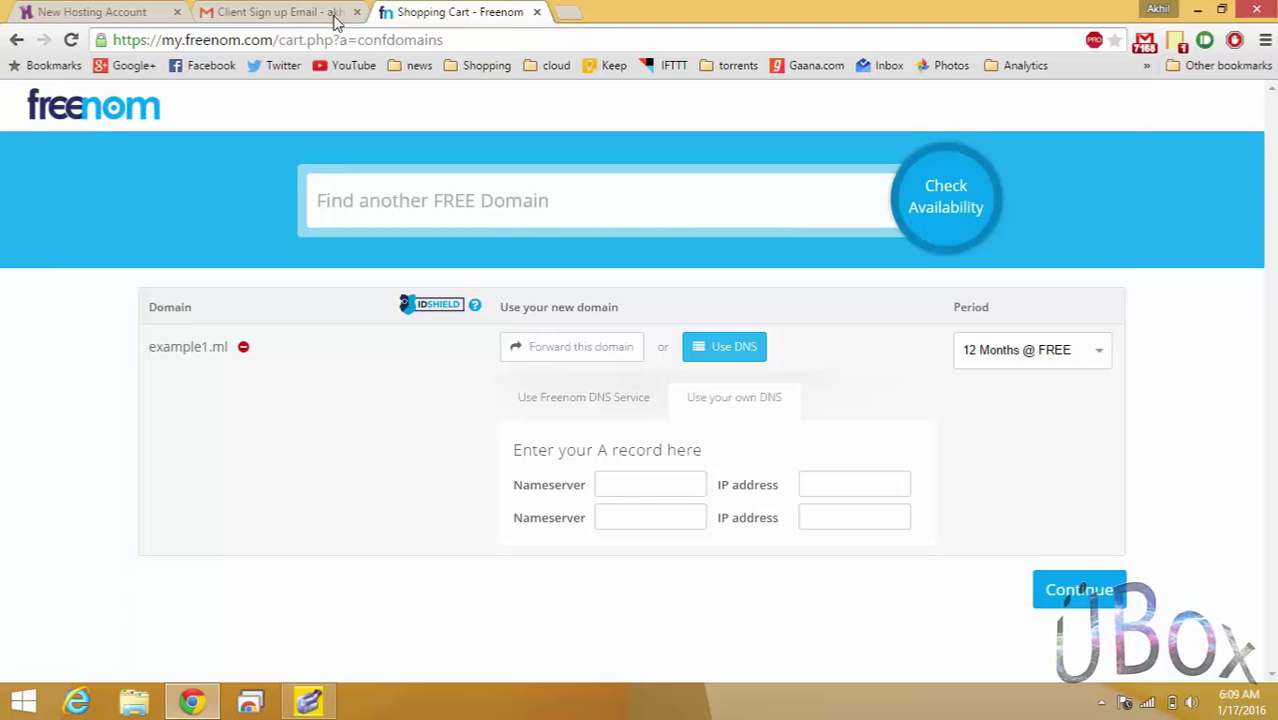
From the Hostinger sign-up email, open the setup form and enter and confirm a password.
click(336, 14)
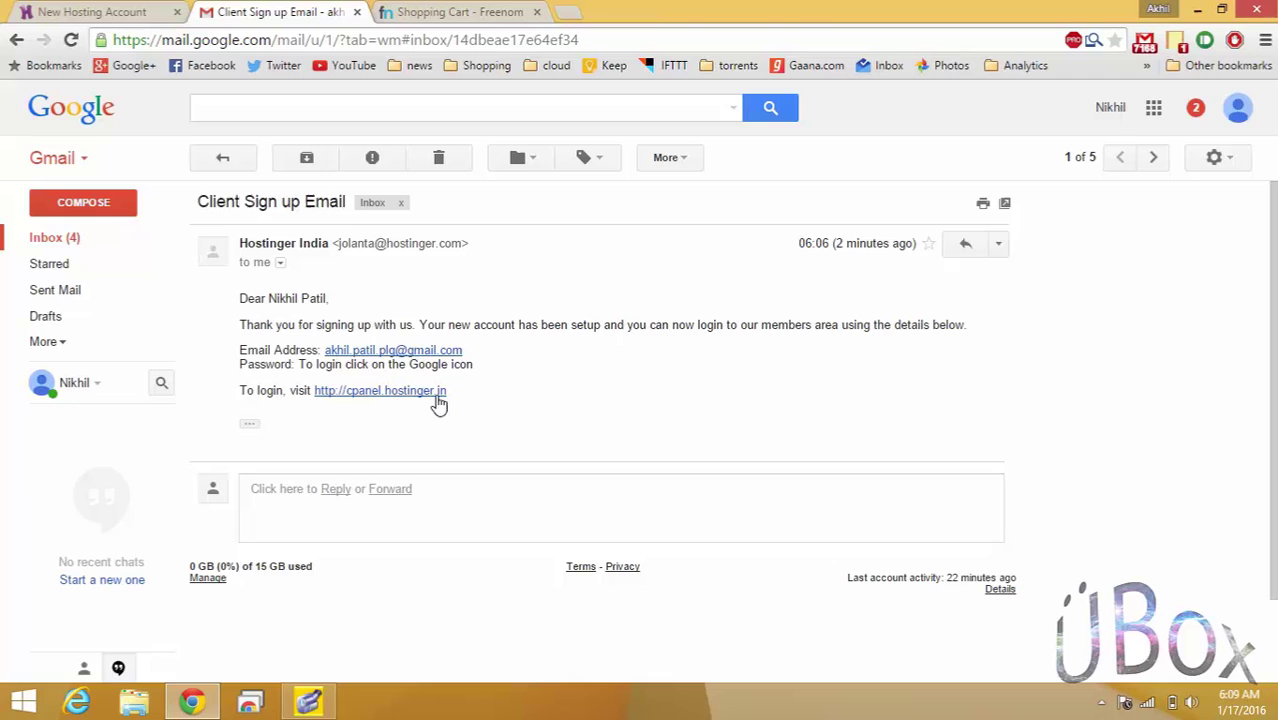
click(251, 427)
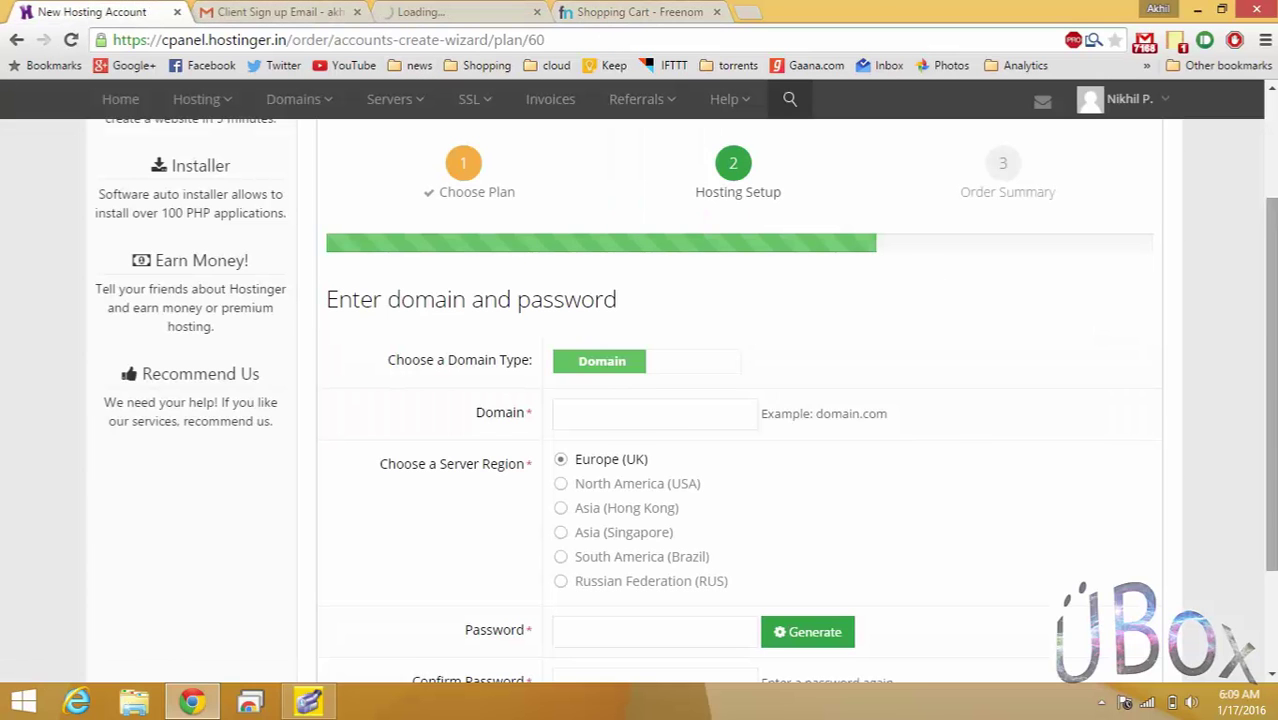
scroll(840, 420, down, 1)
click(718, 551)
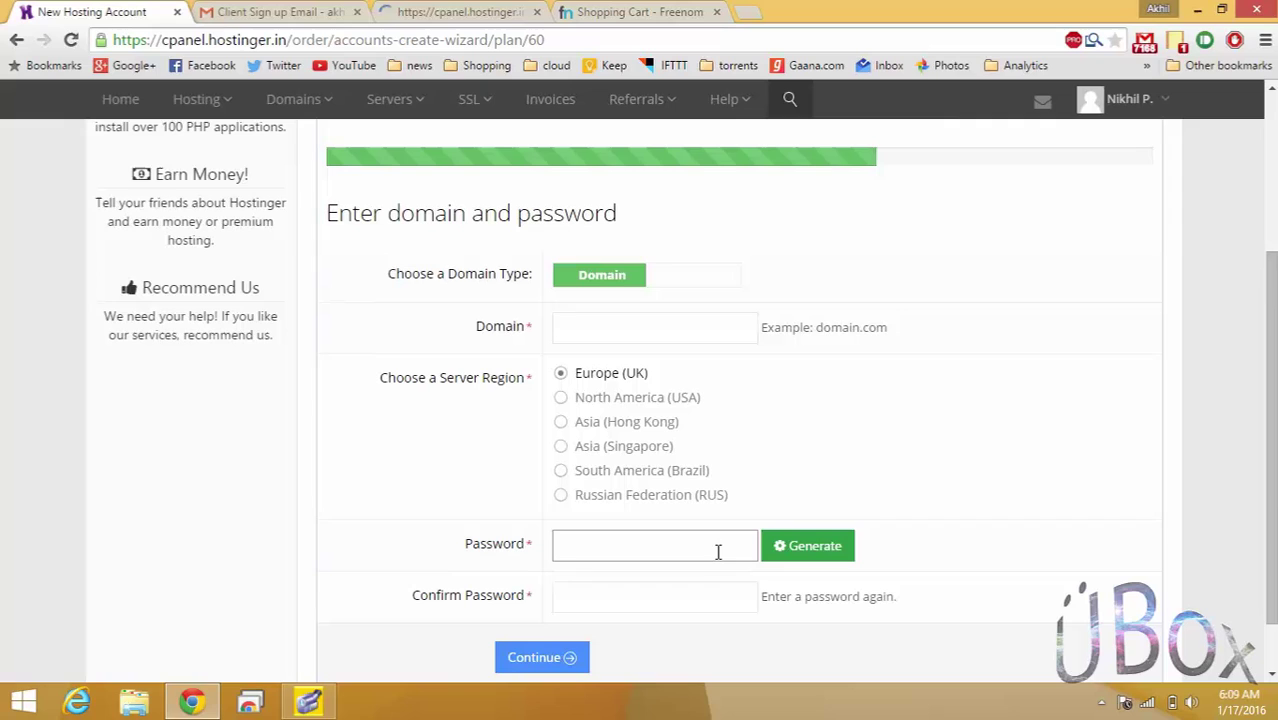
text(***)
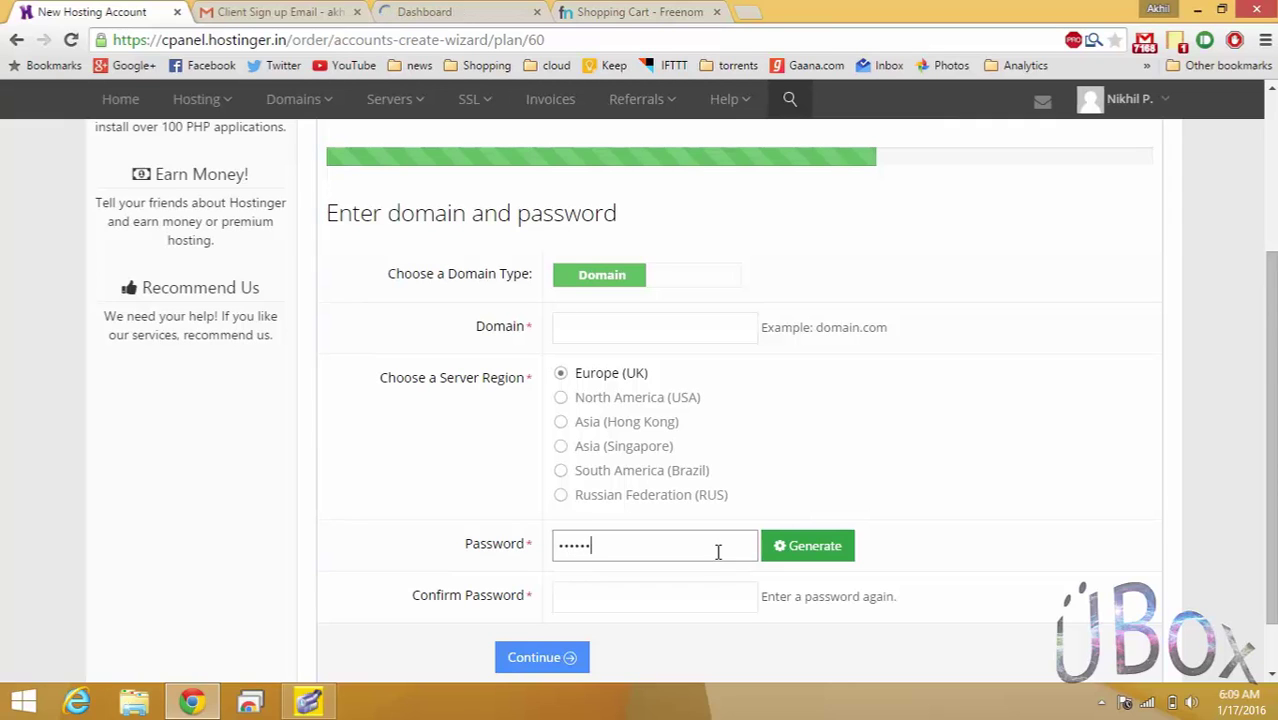
click(685, 595)
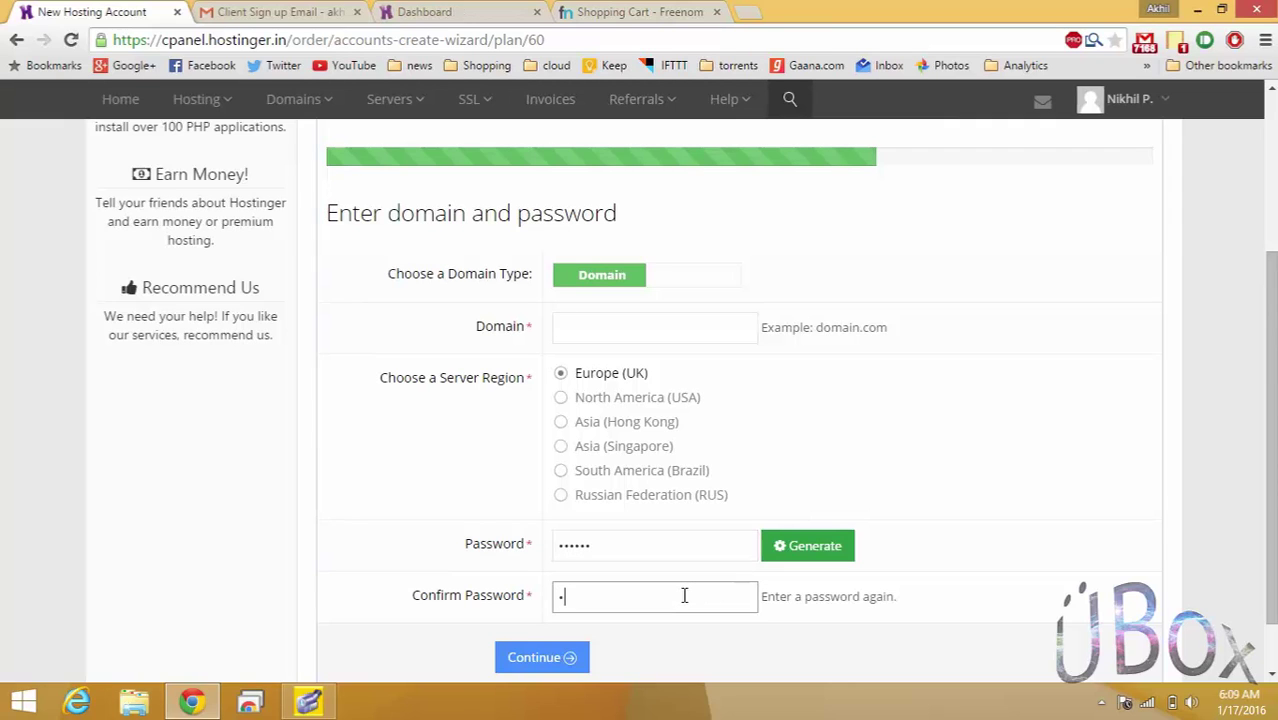
text(******)
click(563, 652)
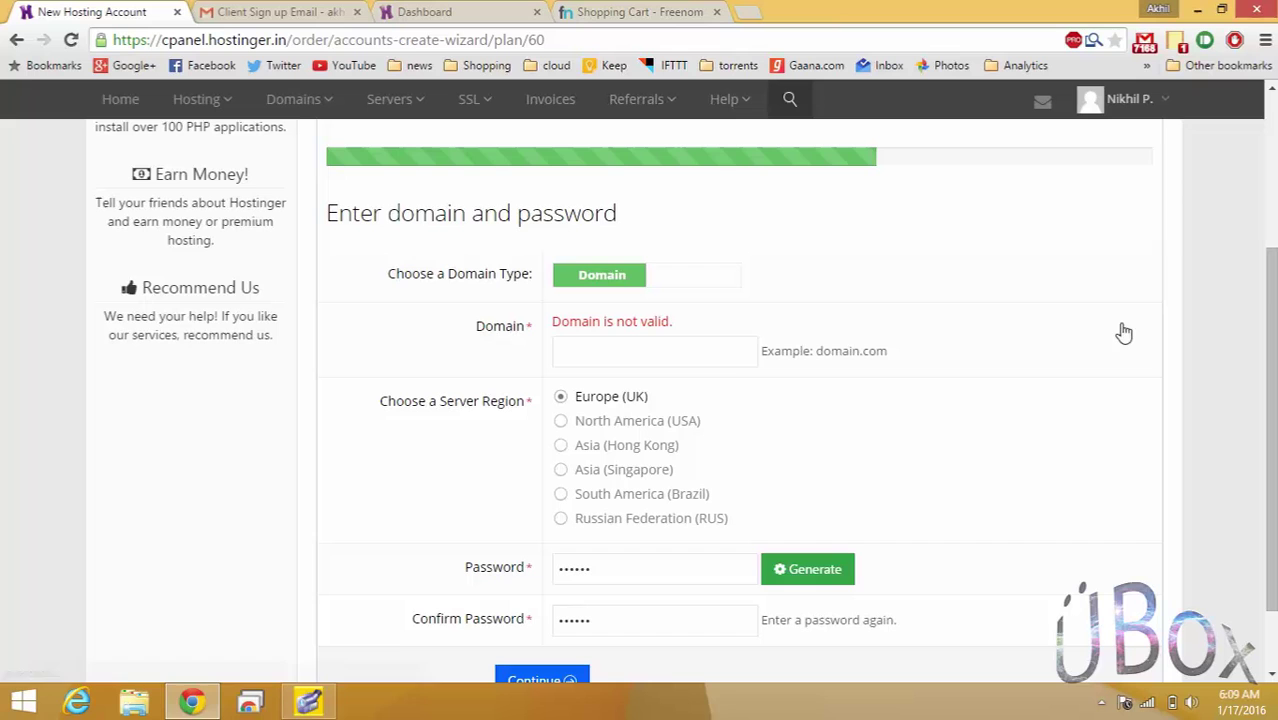
Copy the domain name example1.ml from the Freenom shopping cart.
click(730, 353)
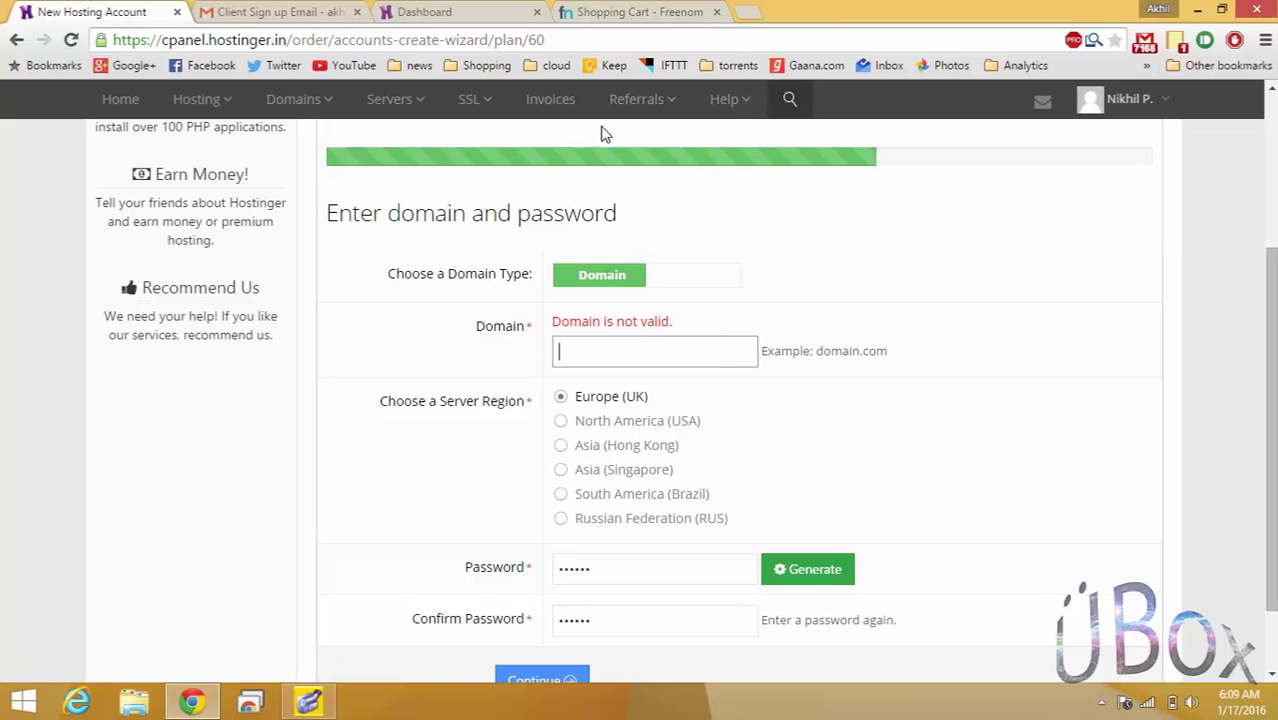
click(505, 11)
click(655, 11)
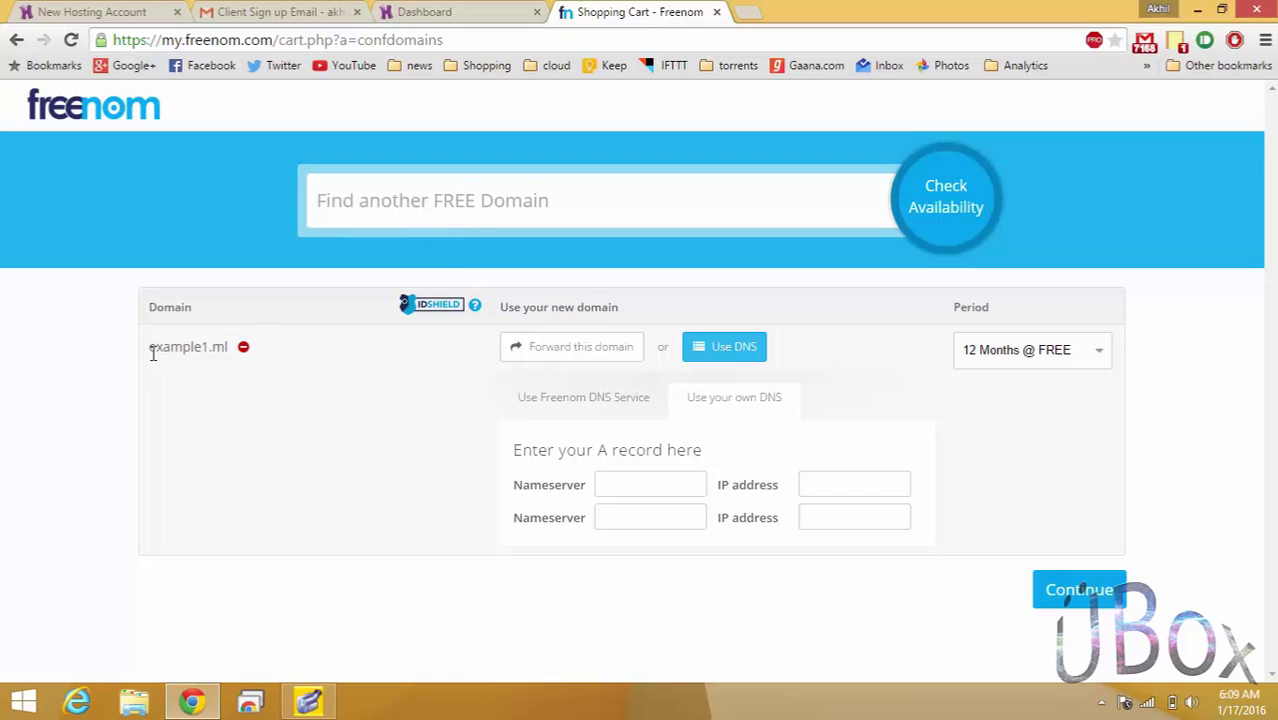
drag(150, 350, 148, 347)
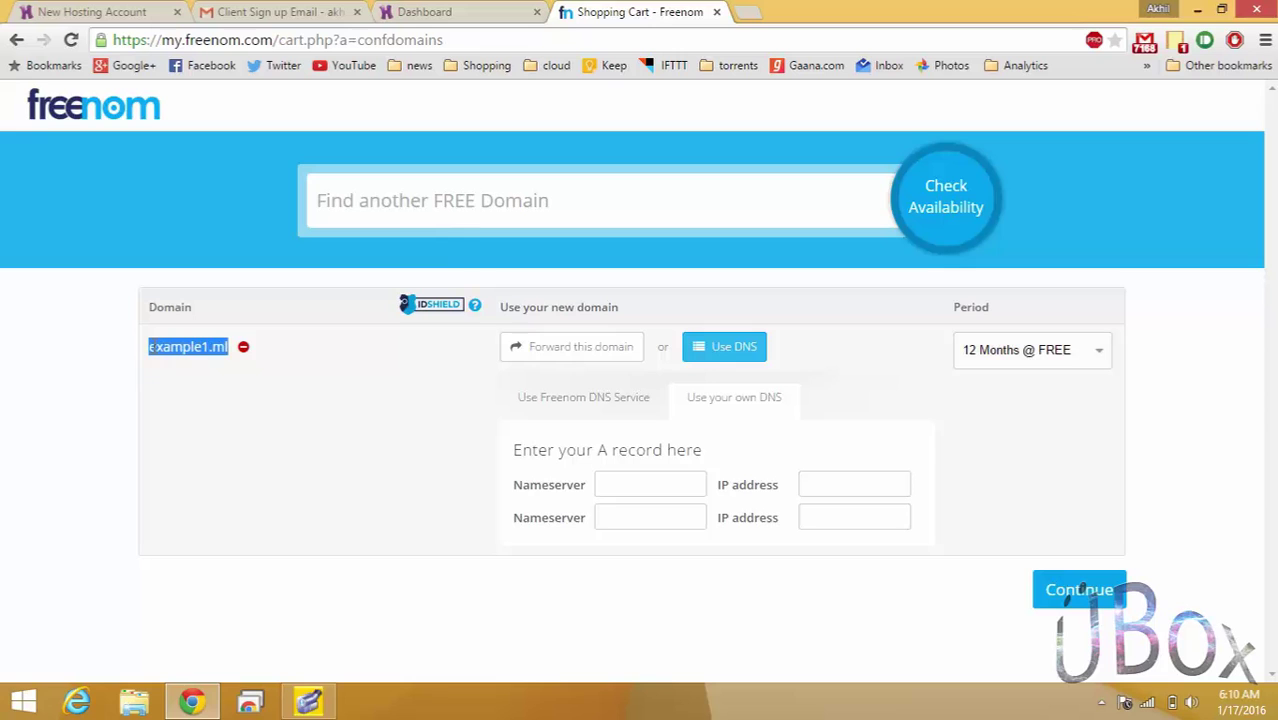
right_click(180, 352)
click(200, 360)
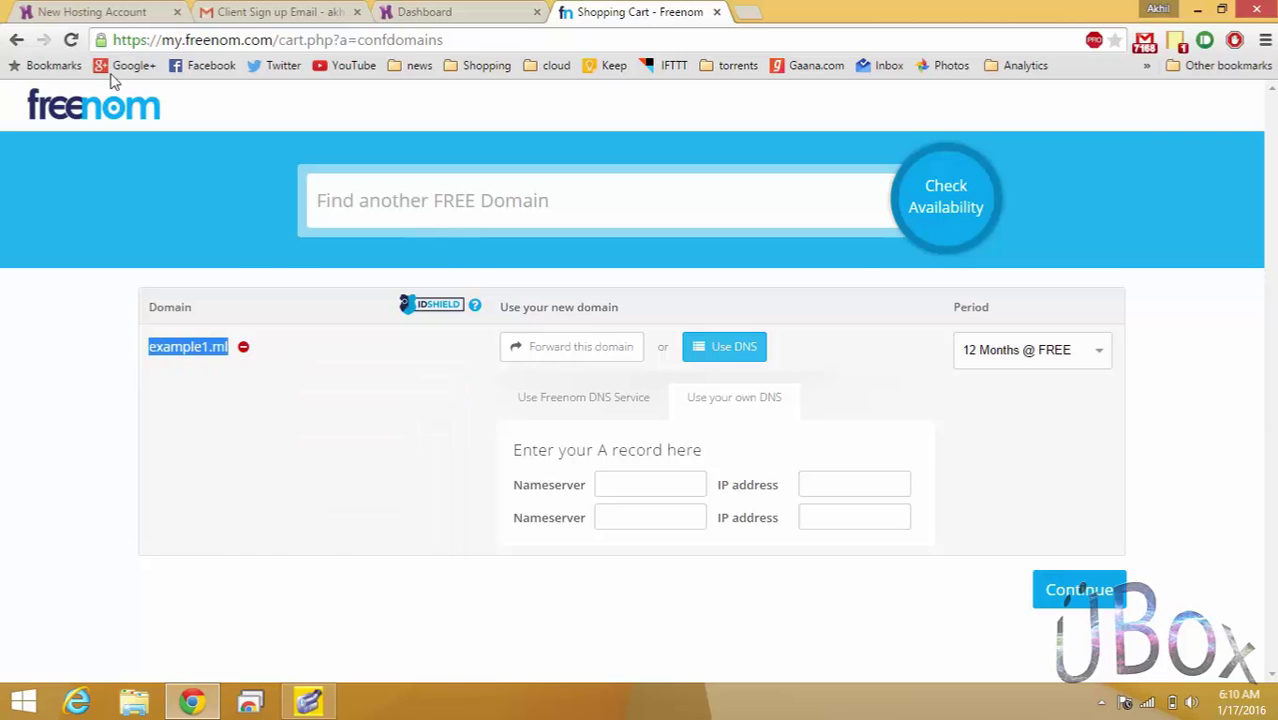
Paste example1.ml into the Domain field and submit the hosting setup form.
click(218, 10)
click(103, 10)
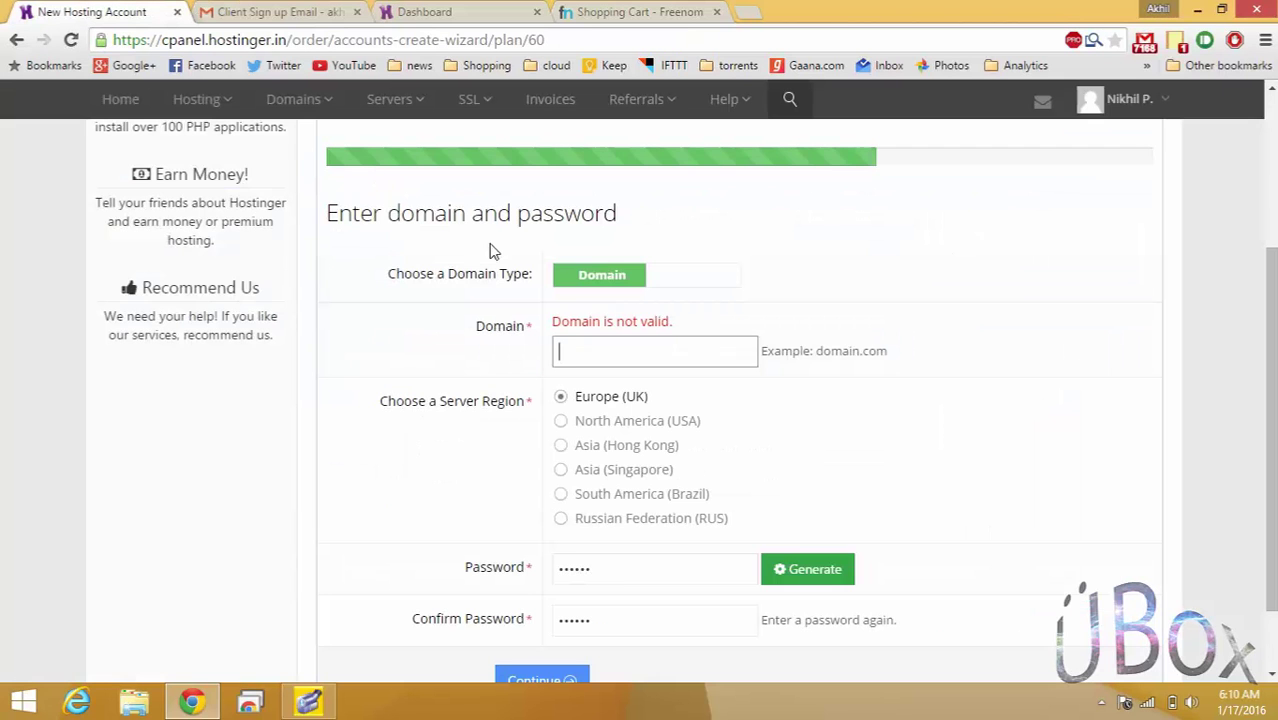
click(663, 344)
key(ctrl+v)
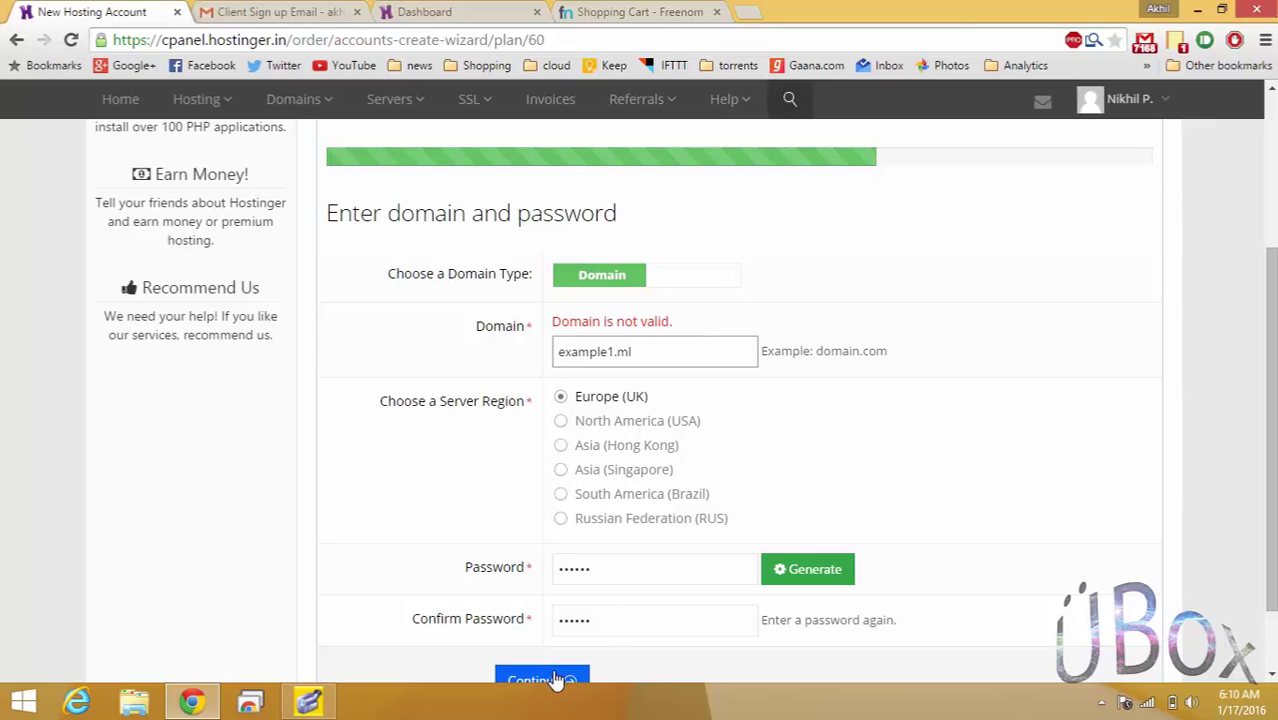
click(556, 679)
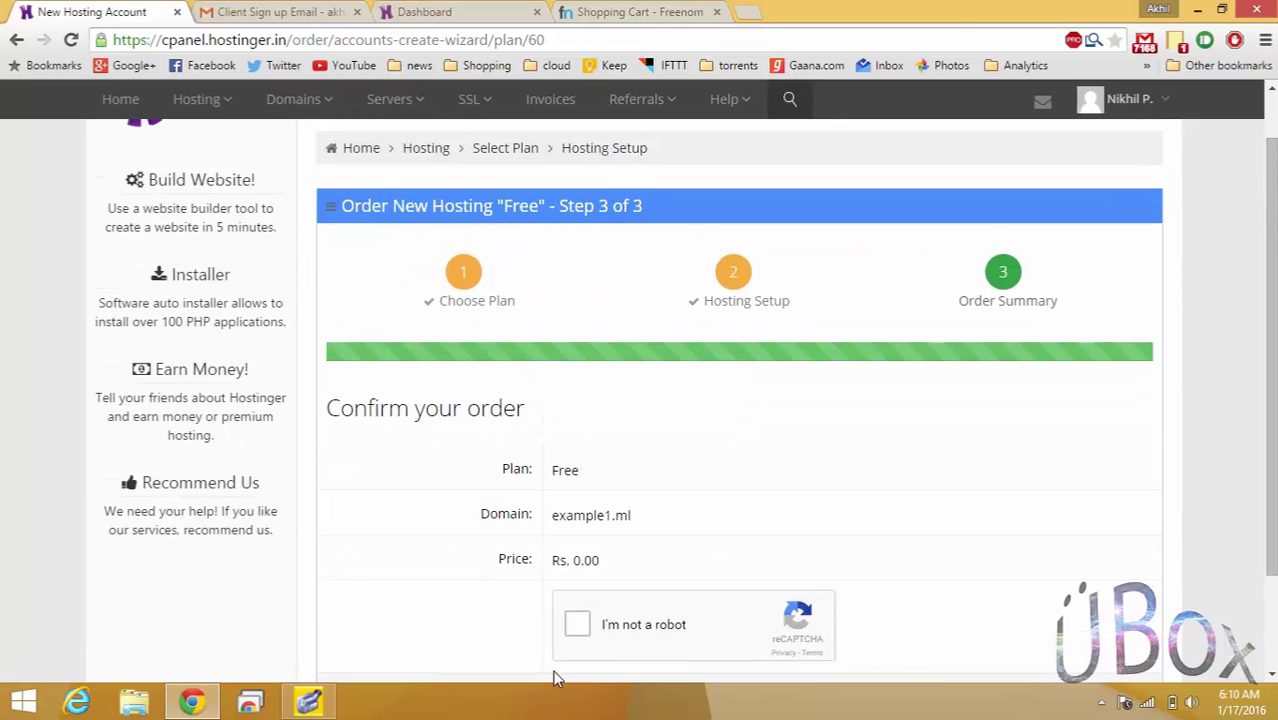
Pass the 'I'm not a robot' check and place the free hosting order for example1.ml.
click(578, 624)
scroll(1150, 420, down, 1)
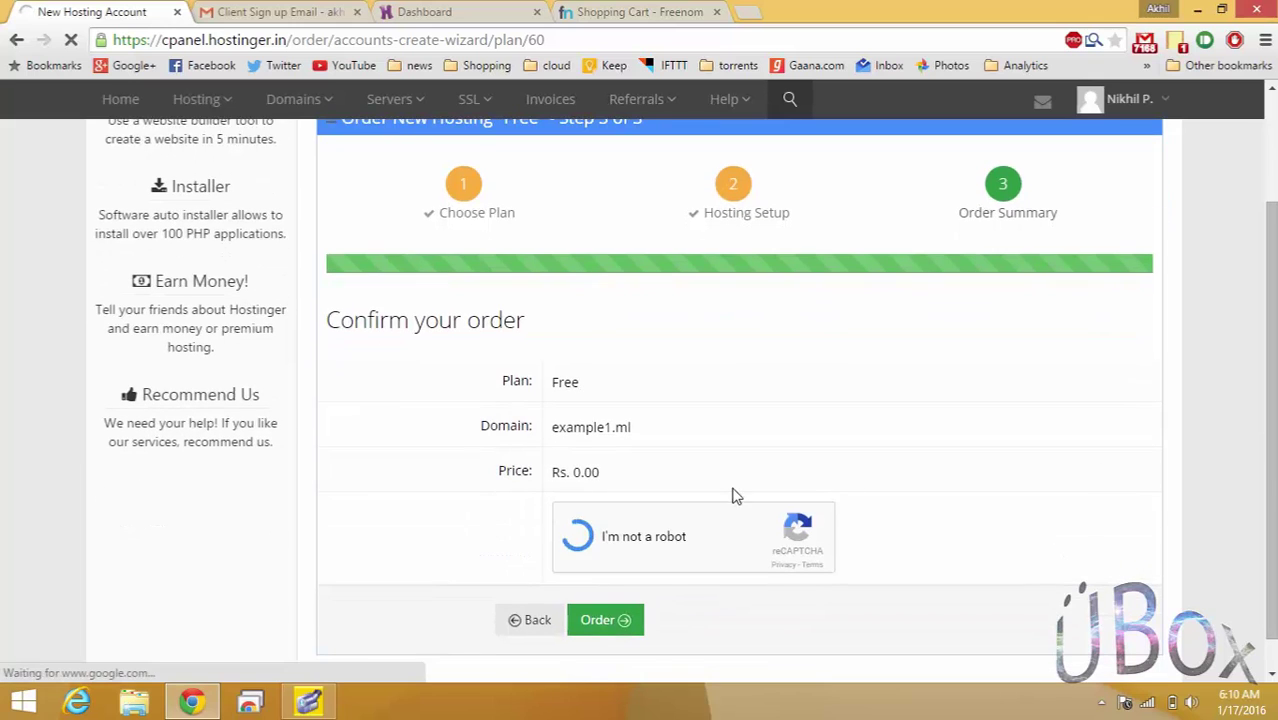
click(621, 632)
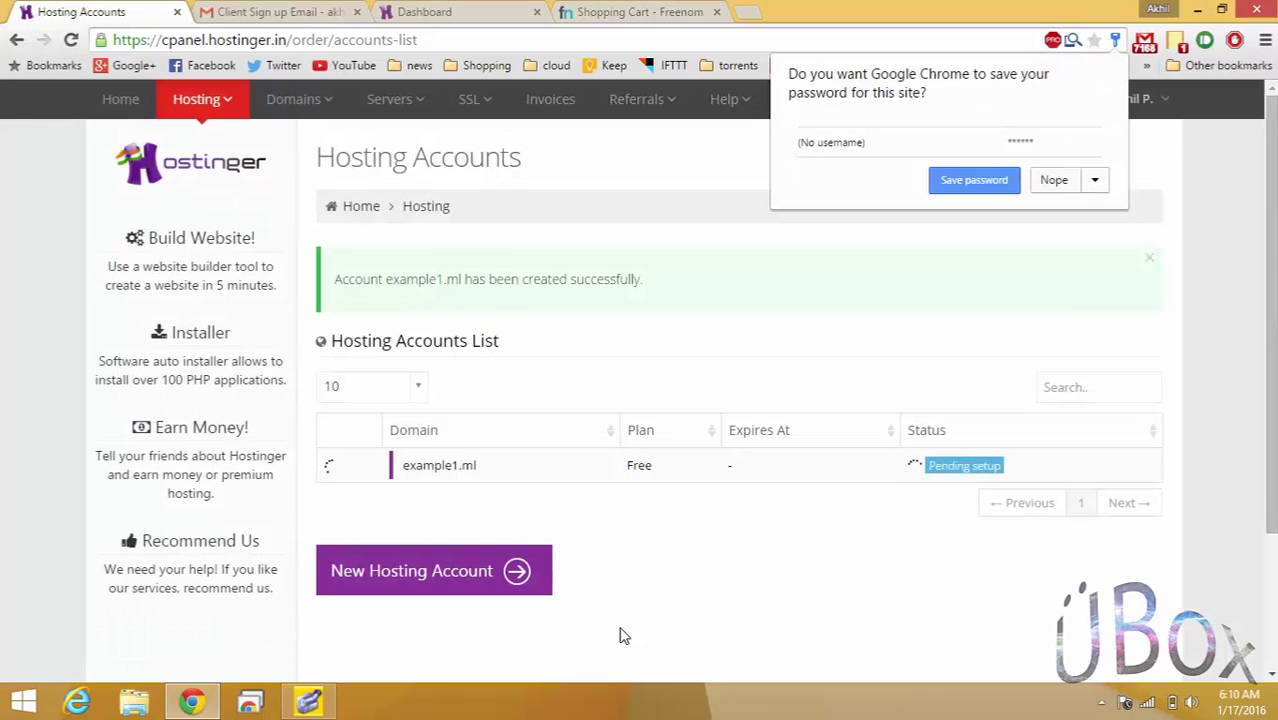
Decline saving the password, expand the example1.ml account row, and return to Gmail.
click(1054, 180)
click(491, 467)
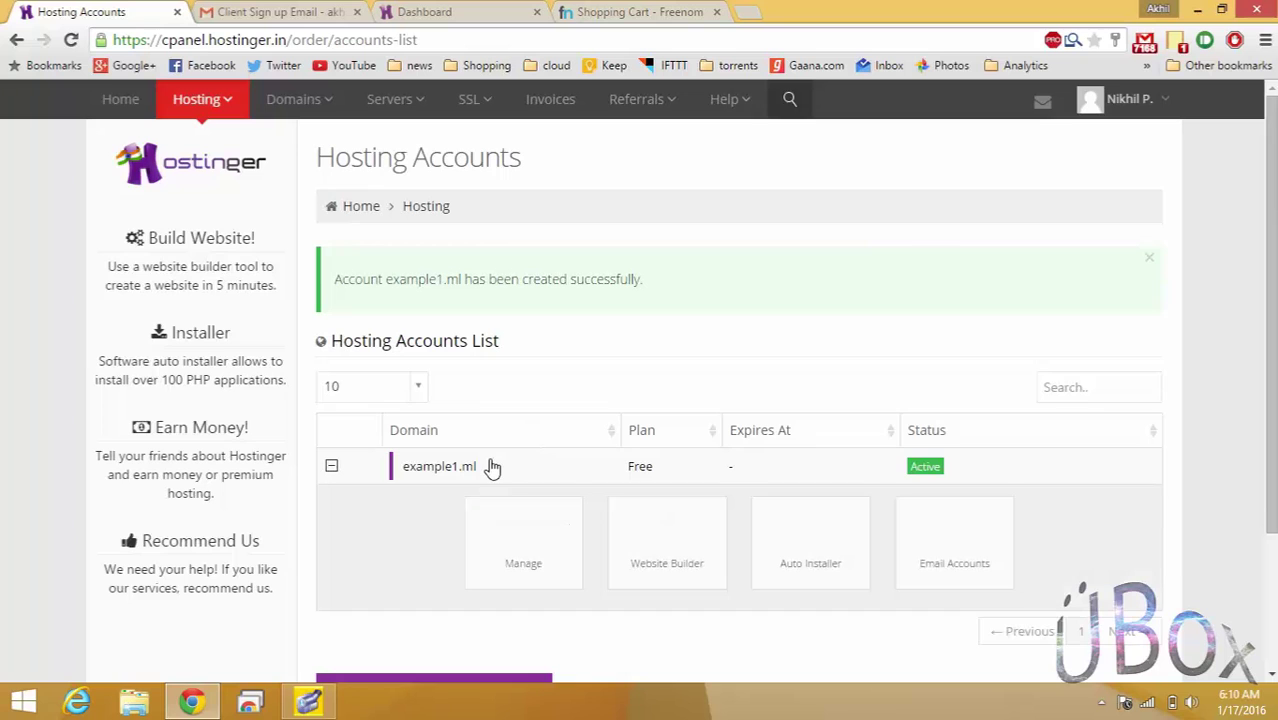
click(292, 10)
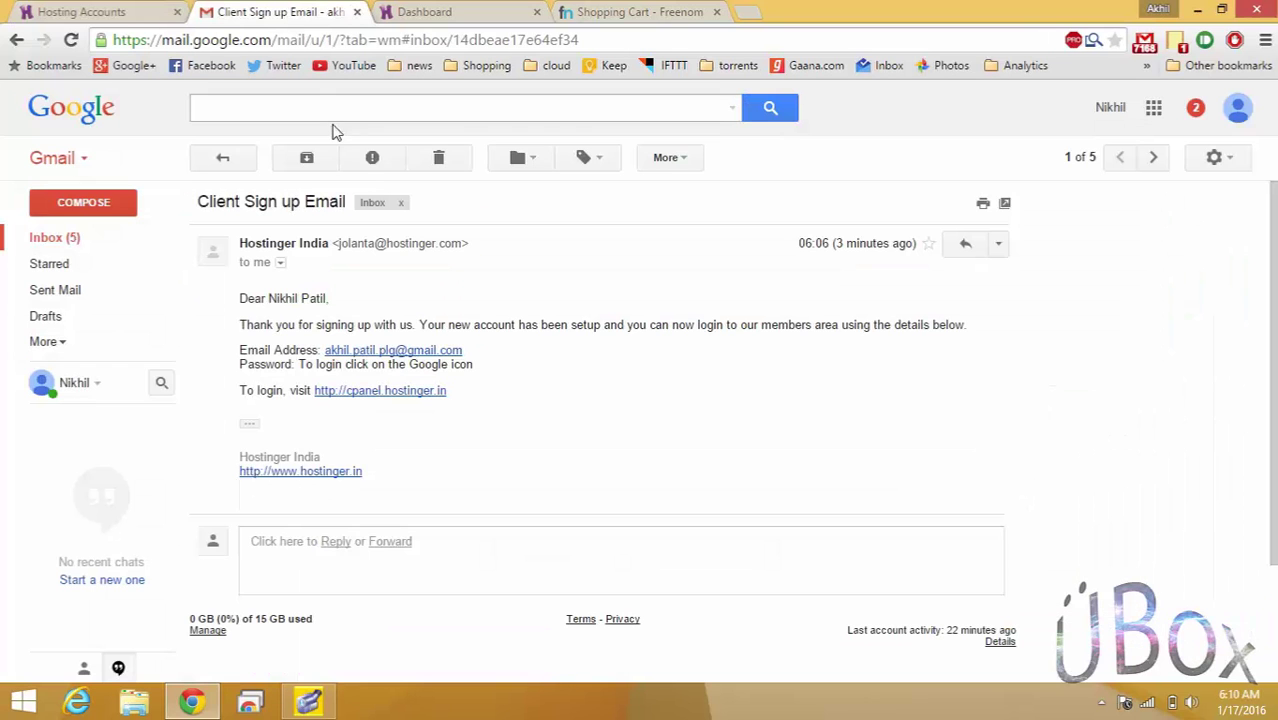
Refresh the Gmail inbox and open the Free Account Activated email to its nameserver list.
click(243, 154)
click(306, 157)
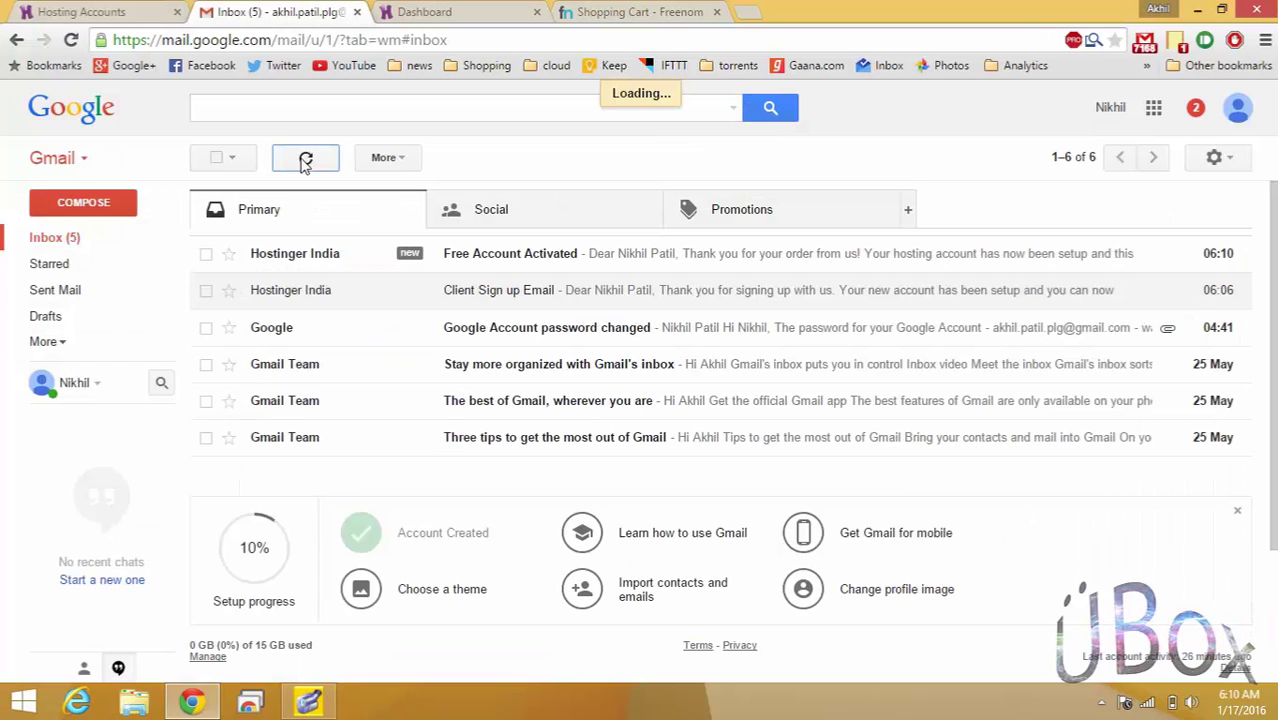
click(422, 253)
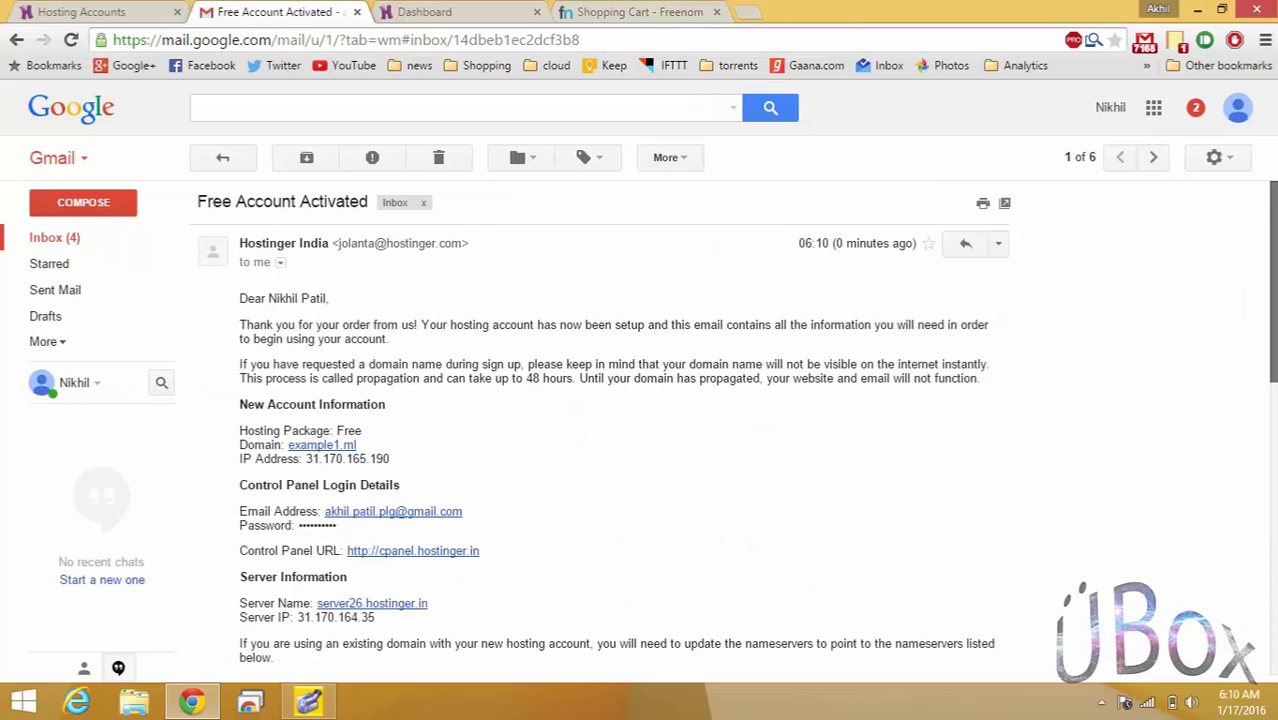
scroll(733, 428, down, 2)
scroll(1270, 330, down, 1)
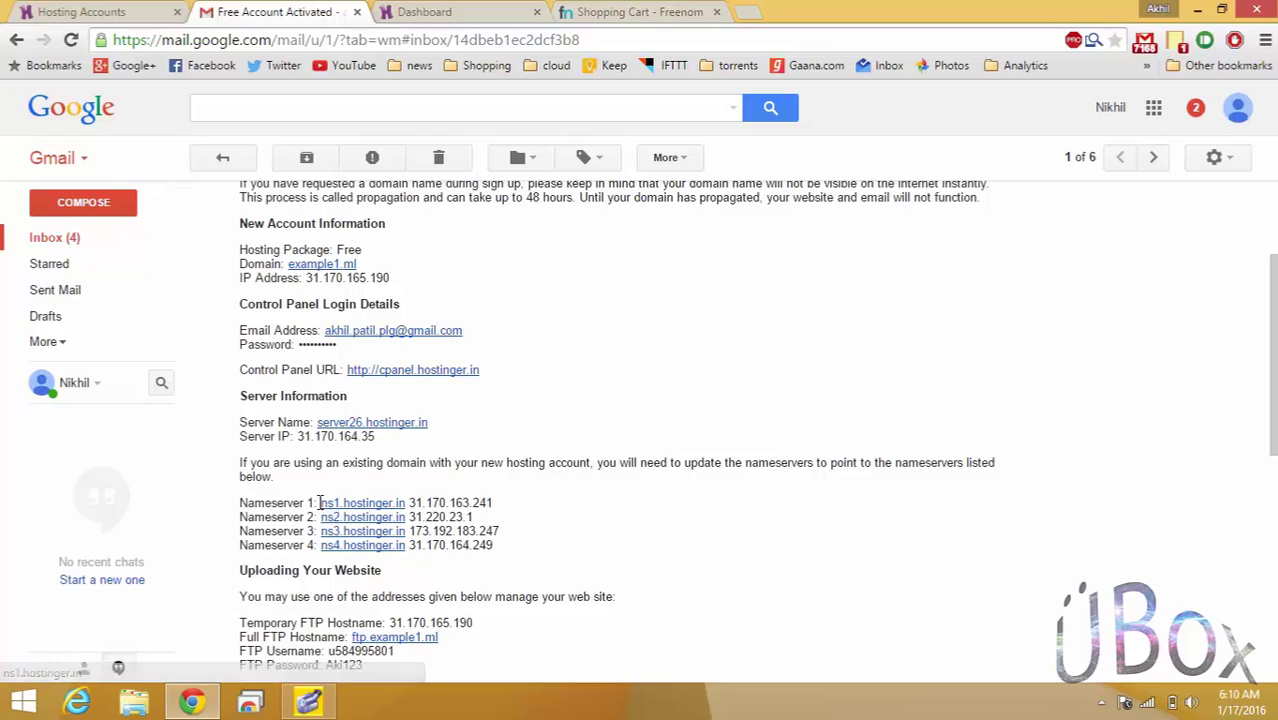
Copy the first nameserver, ns1.hostinger.in, from the email.
drag(320, 503, 398, 503)
key(ctrl+c)
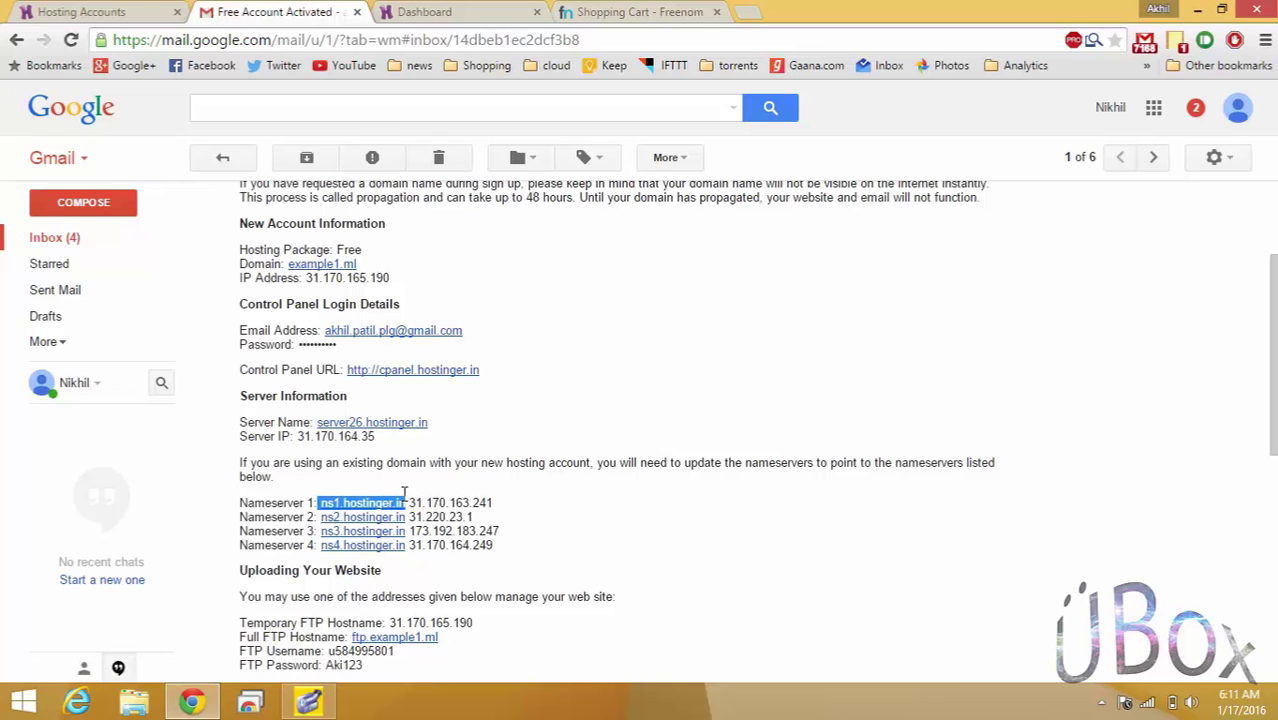
right_click(390, 502)
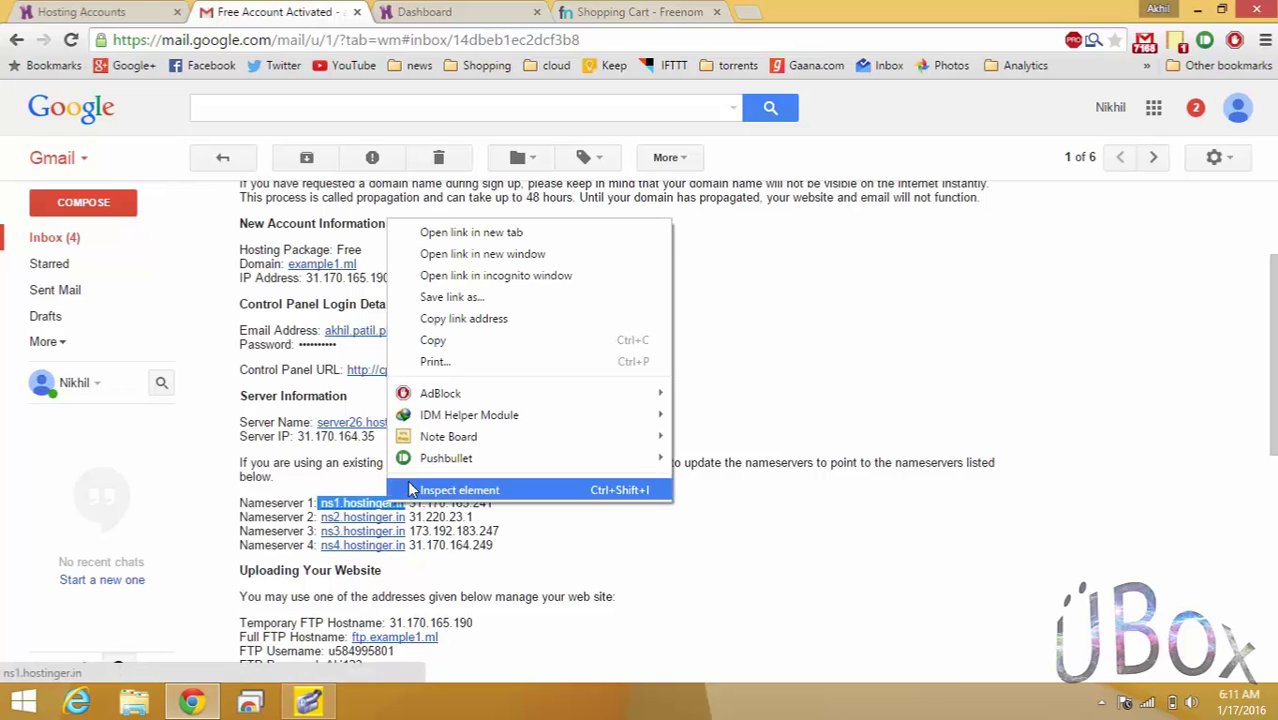
click(466, 340)
Paste ns1.hostinger.in into Freenom's first Nameserver field, removing the stray leading space.
click(405, 10)
click(578, 12)
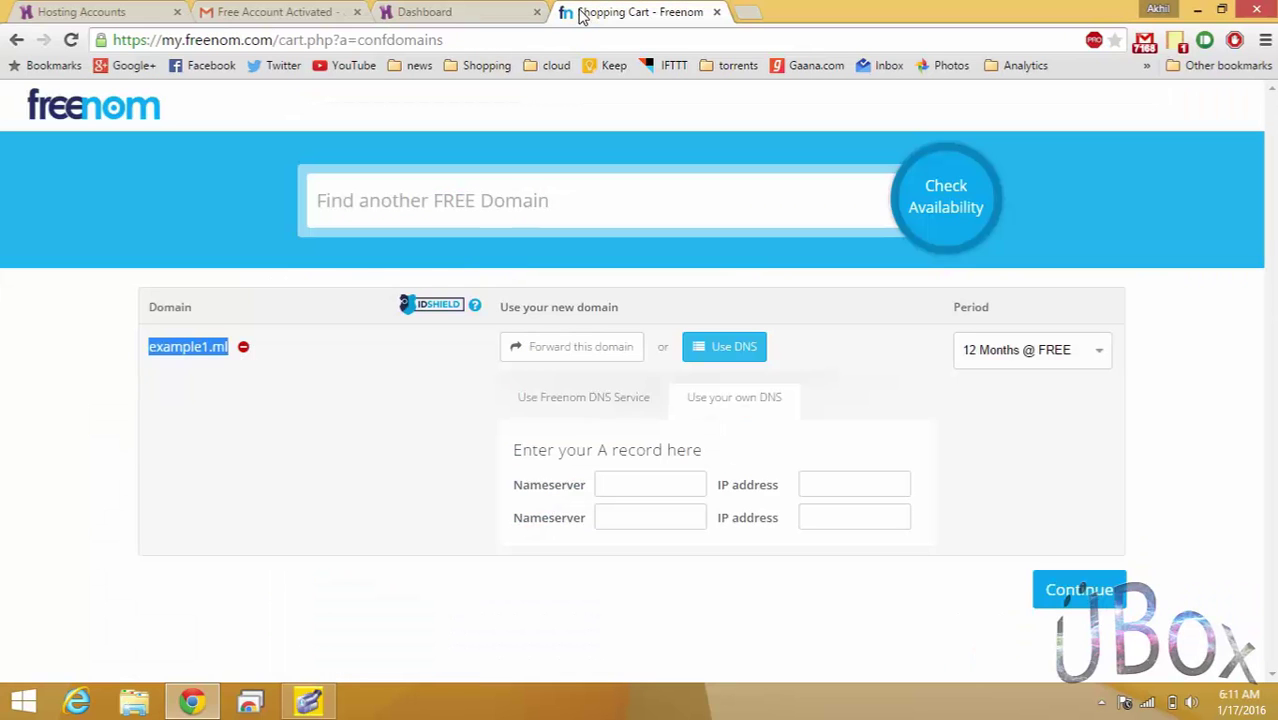
click(677, 478)
right_click(677, 477)
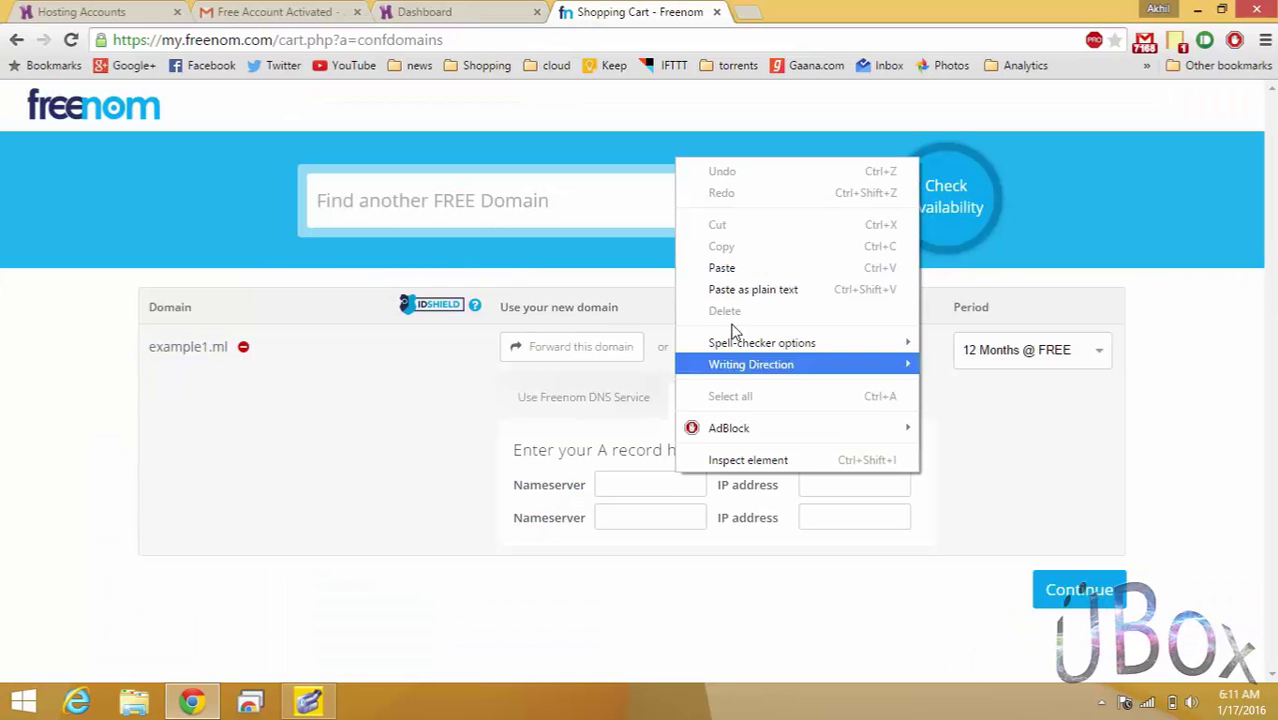
click(722, 265)
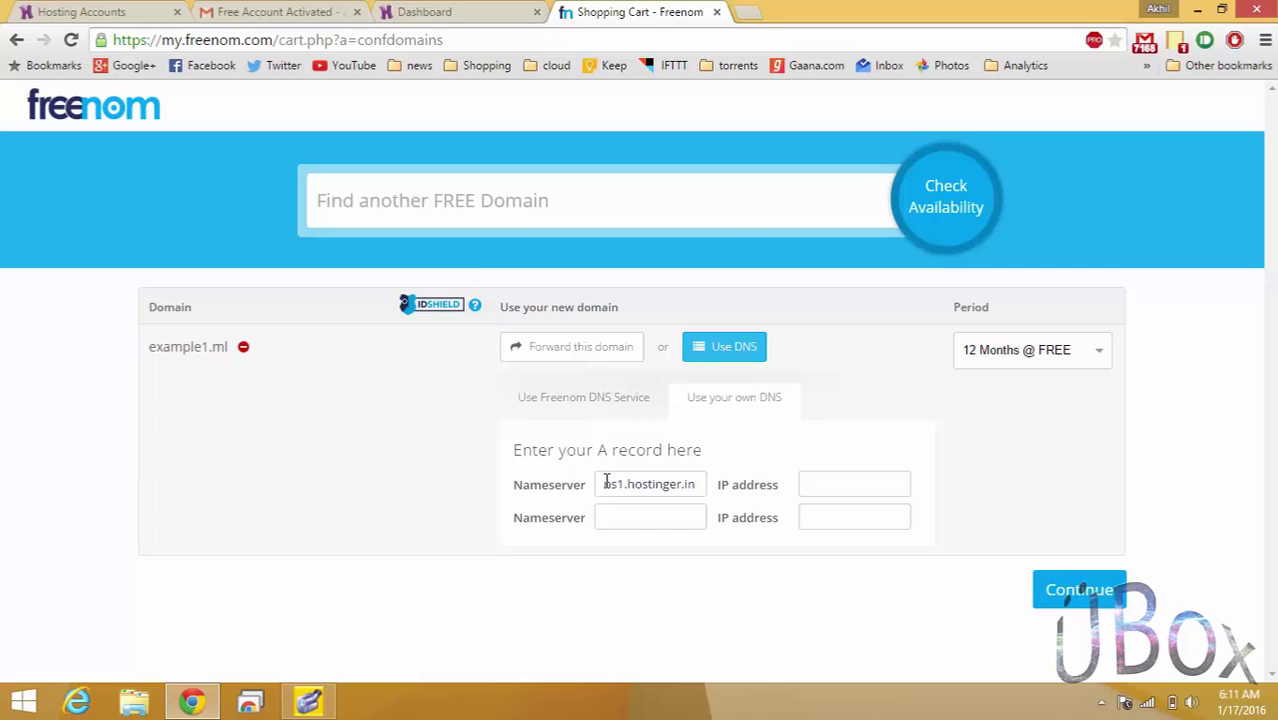
click(604, 484)
key(Delete)
Enter ns2.hostinger.in as the second nameserver by pasting and changing the 1 to 2.
click(268, 11)
click(563, 11)
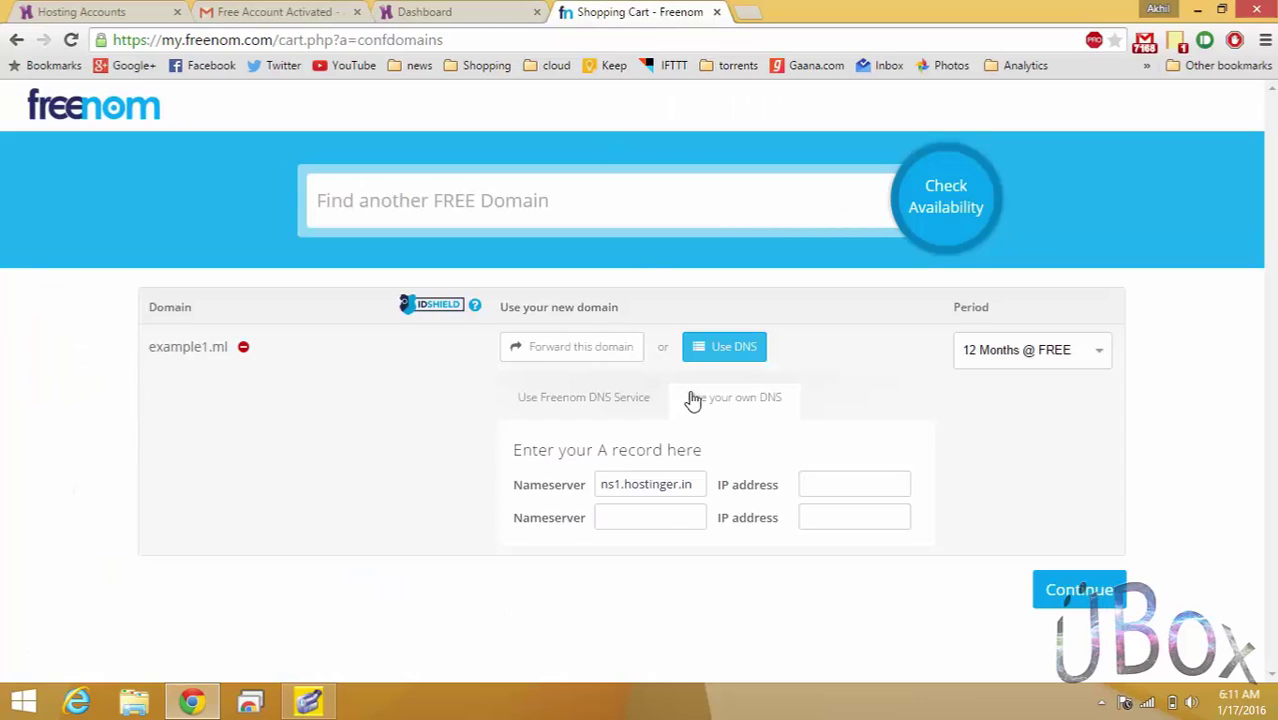
key(ctrl+v)
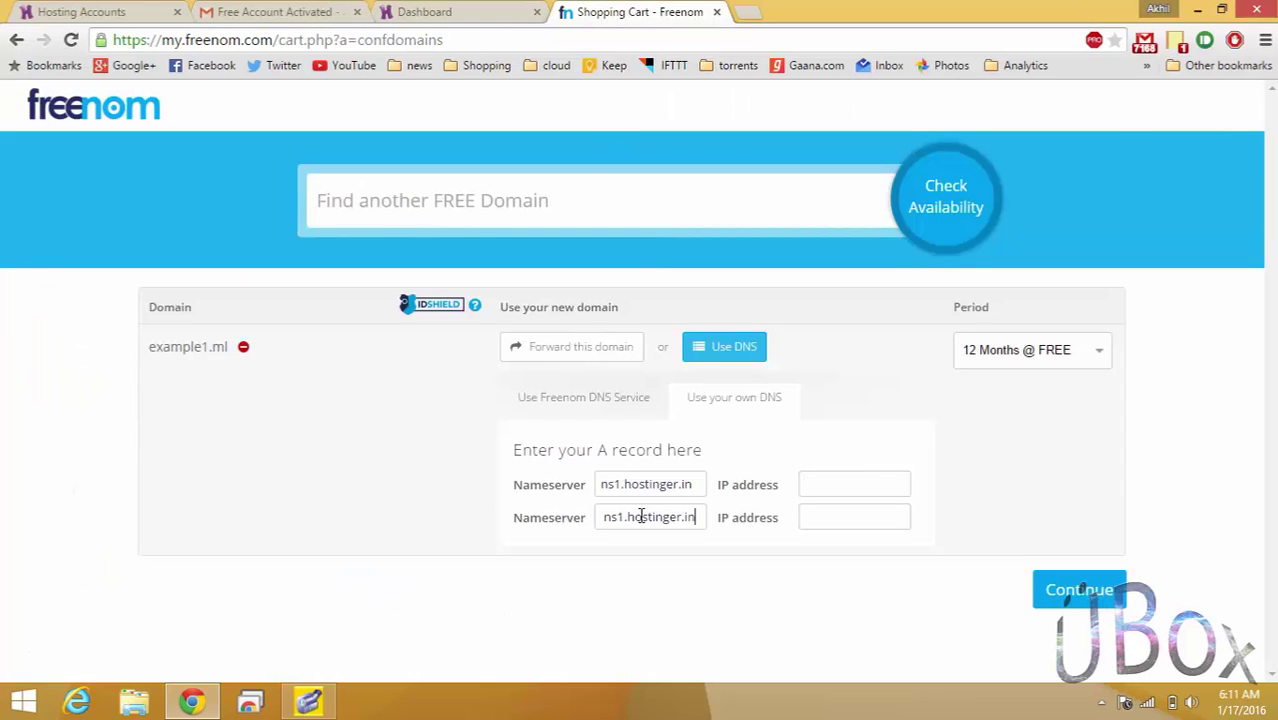
key(Home)
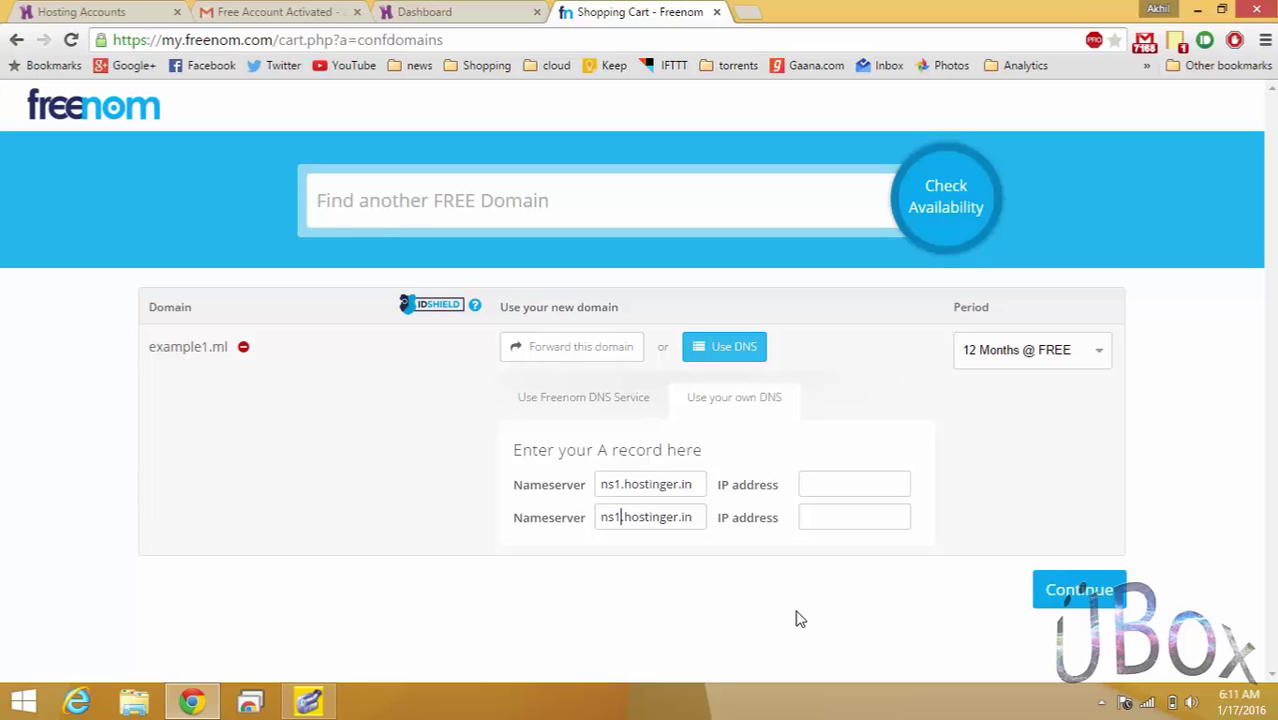
key(Delete)
text(2)
click(824, 487)
Copy Nameserver 1's IP 31.170.163.241 from the email into Freenom's first IP address field.
click(322, 11)
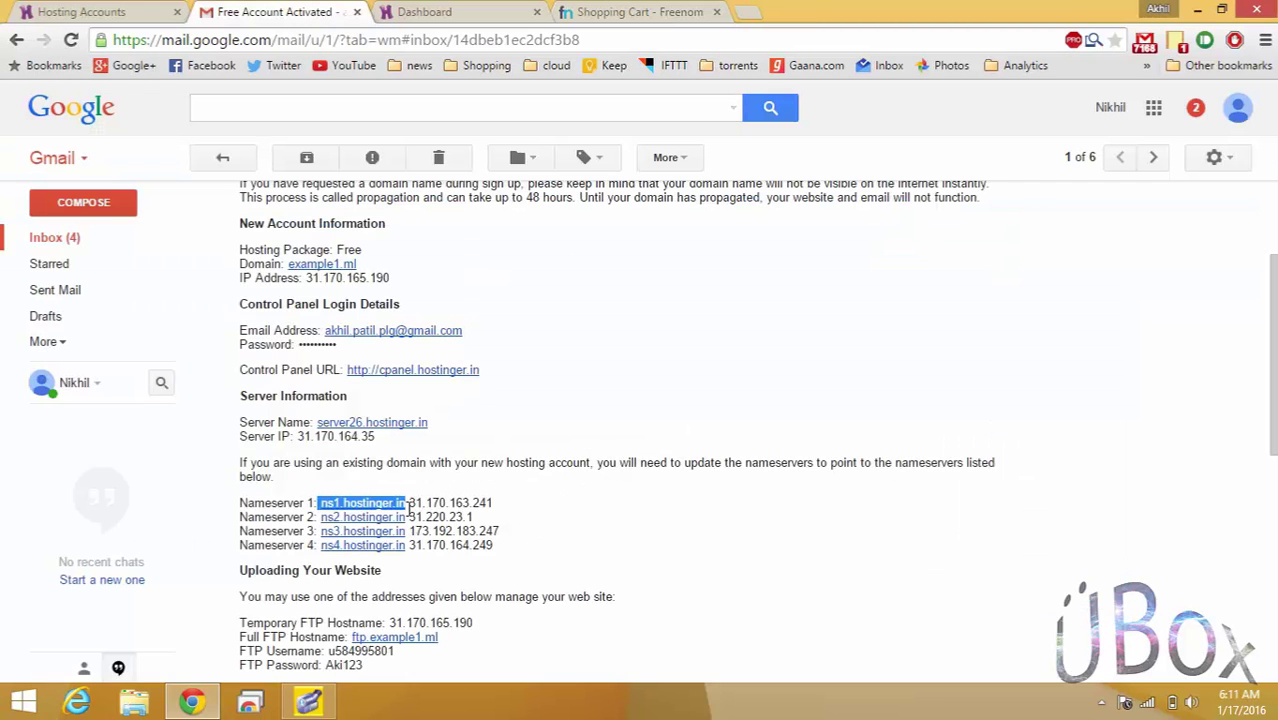
drag(409, 503, 493, 497)
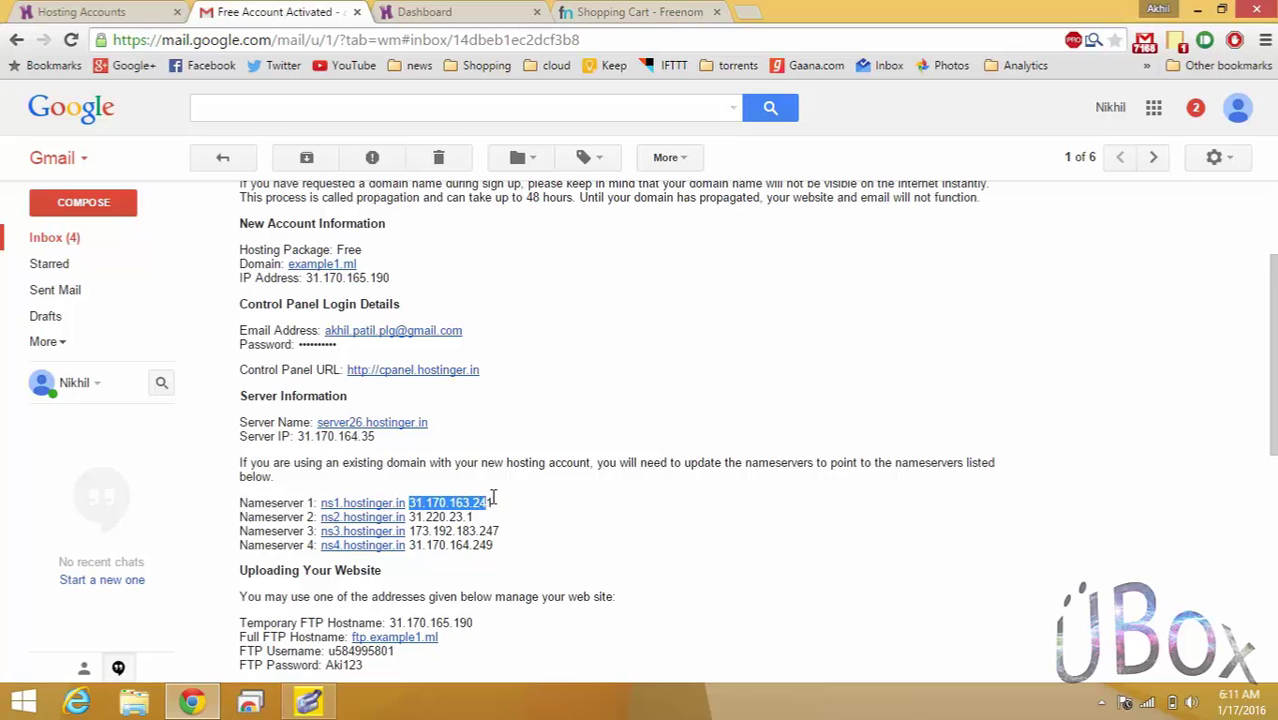
right_click(455, 514)
click(414, 503)
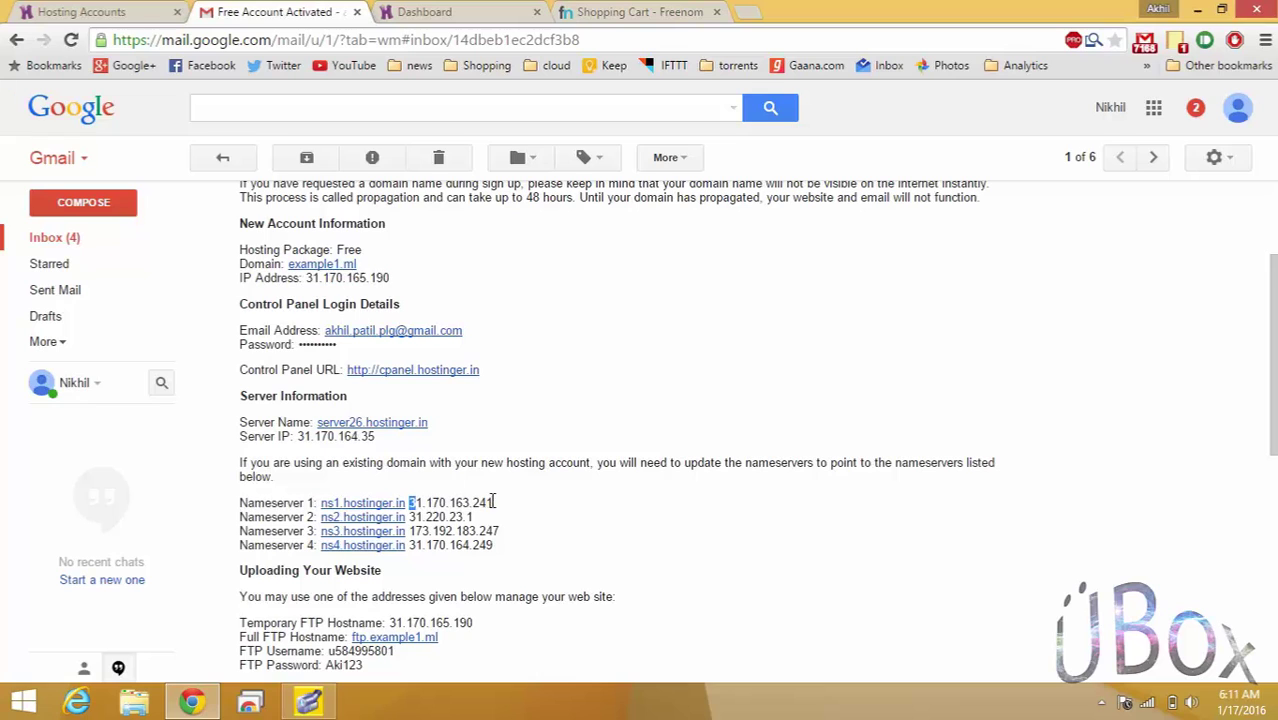
drag(493, 501, 409, 507)
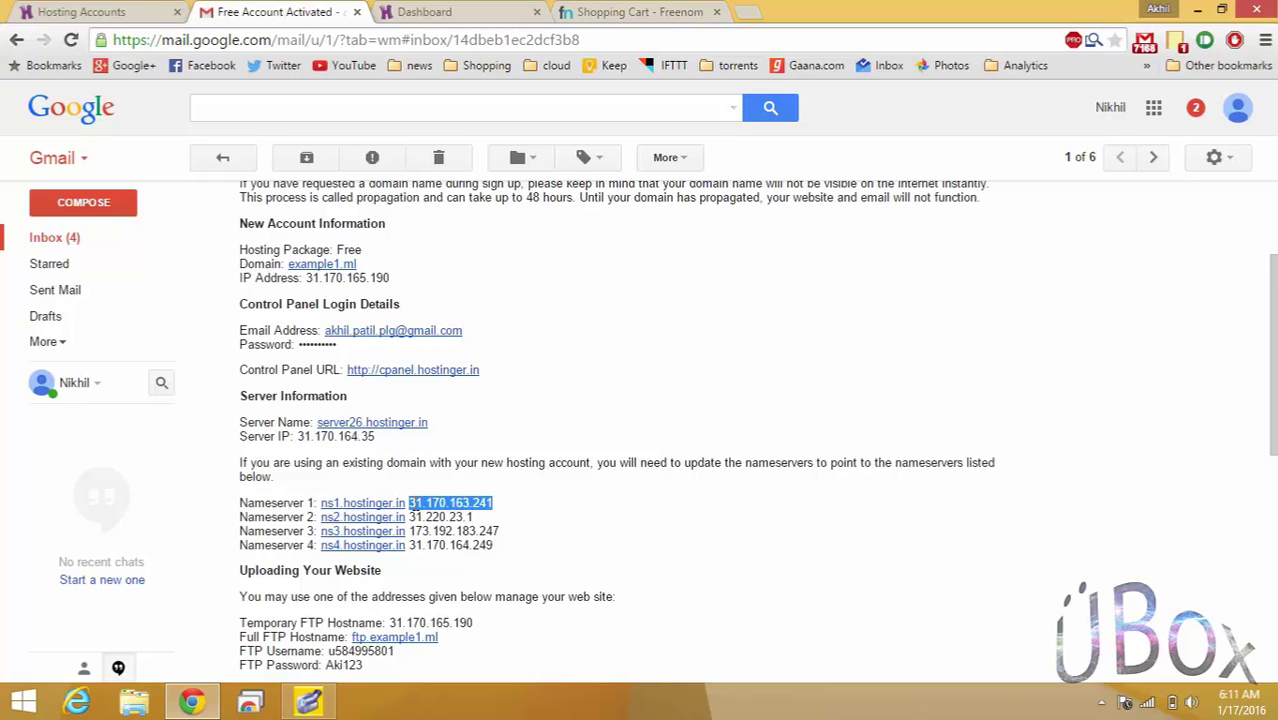
right_click(409, 506)
click(440, 318)
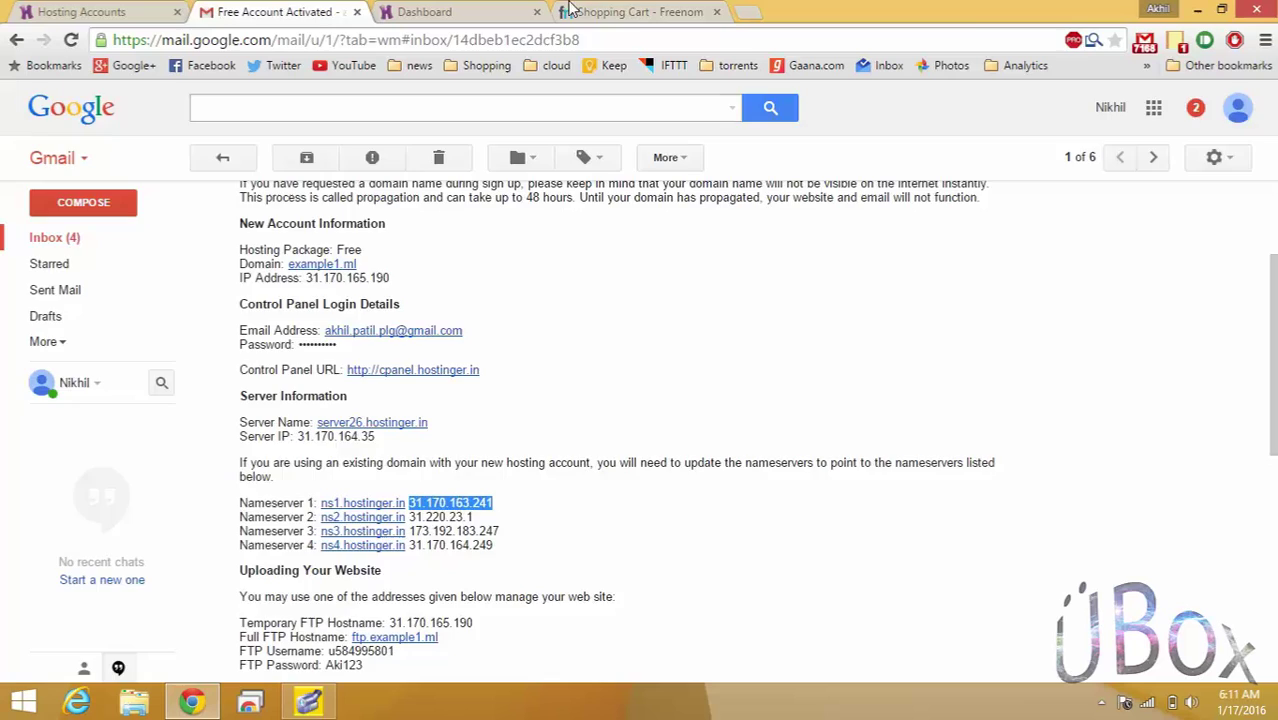
click(570, 10)
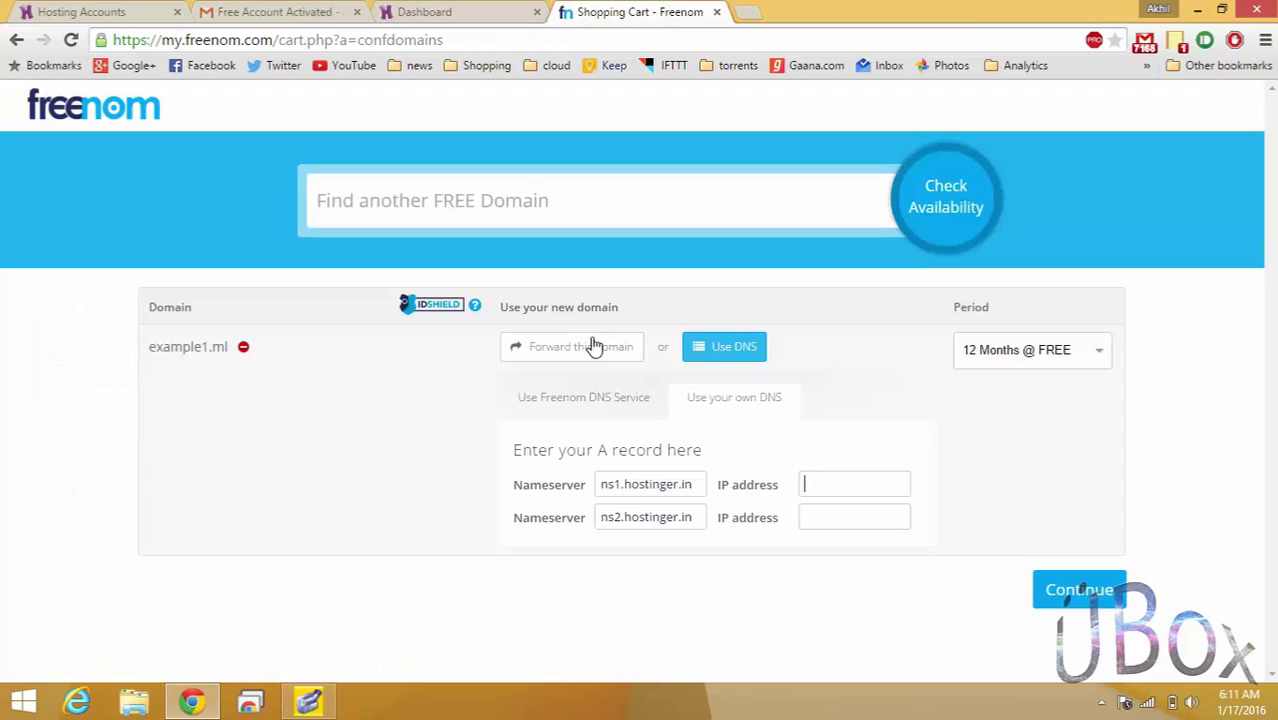
right_click(812, 490)
click(880, 288)
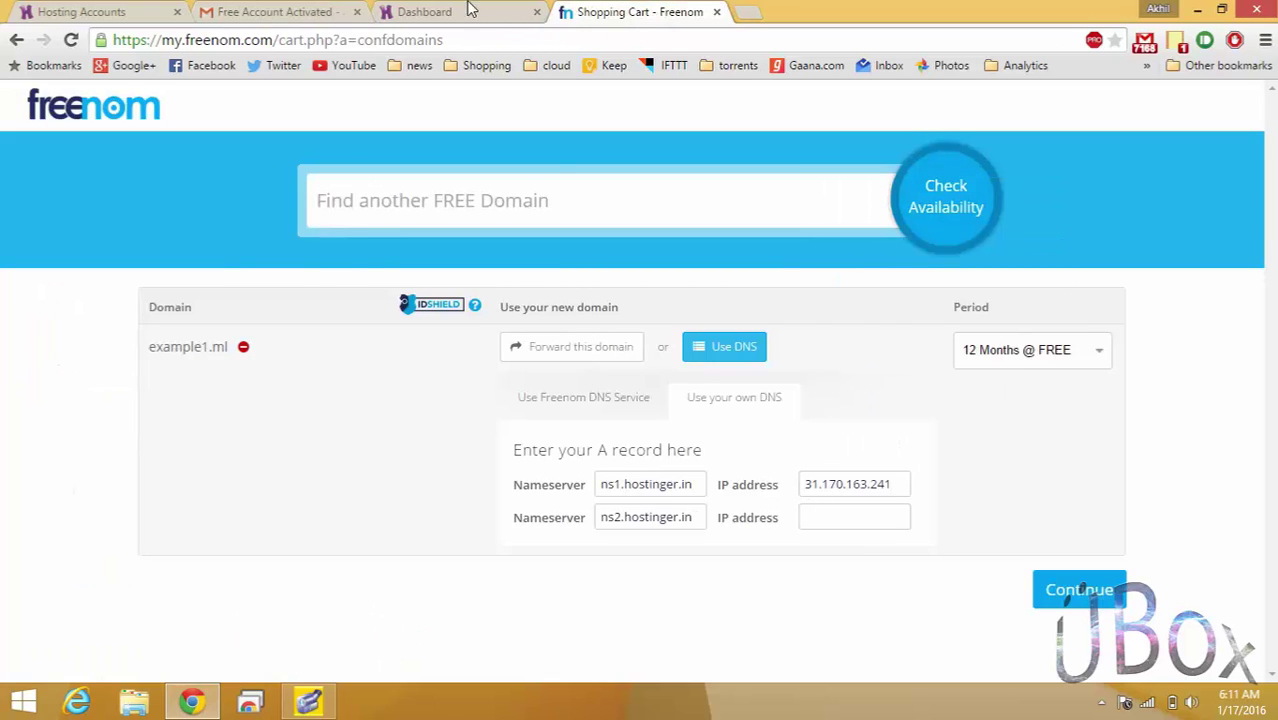
Copy Nameserver 2's IP 31.220.23.1 from the email into the second IP address field.
click(280, 11)
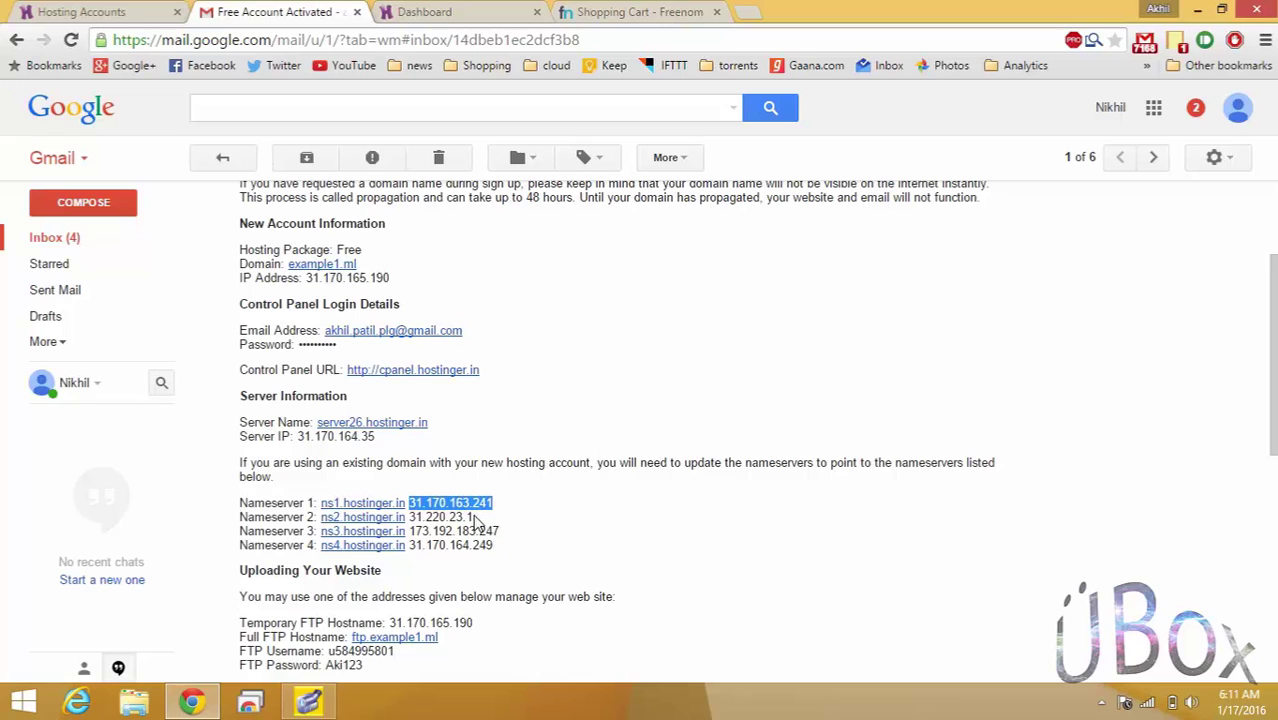
drag(473, 517, 425, 516)
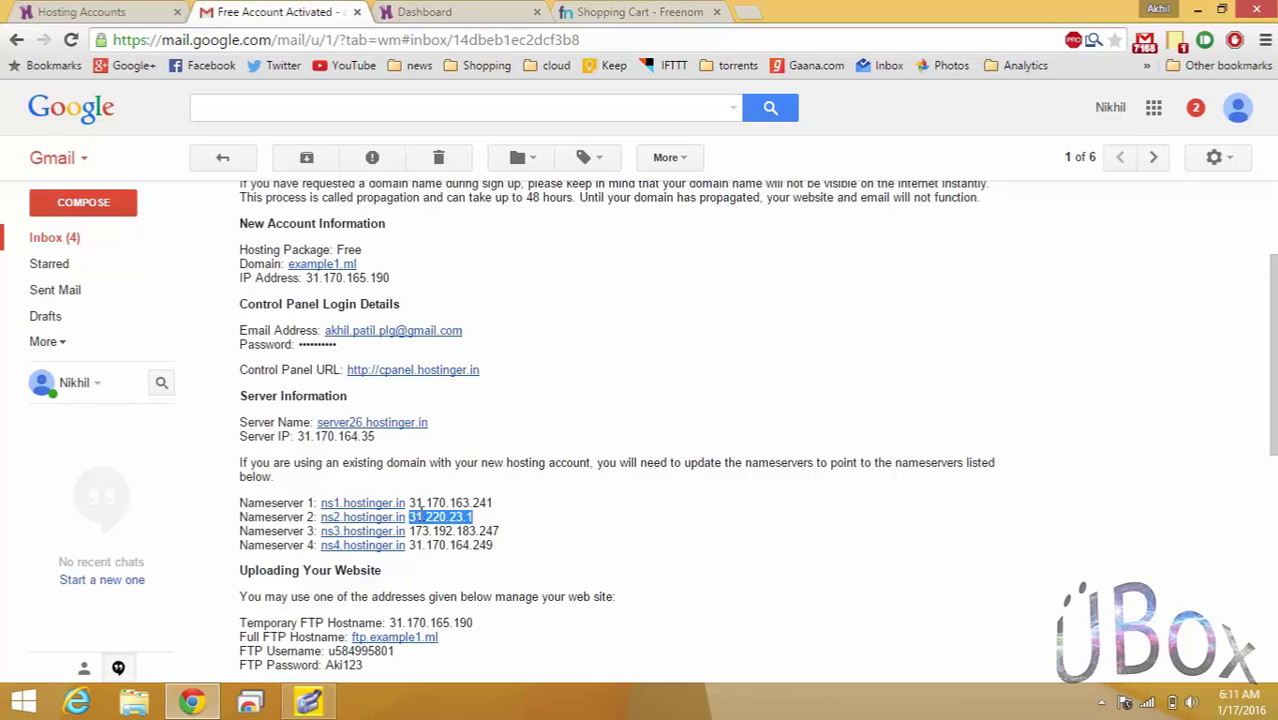
right_click(418, 515)
click(462, 330)
click(594, 11)
click(856, 522)
right_click(857, 525)
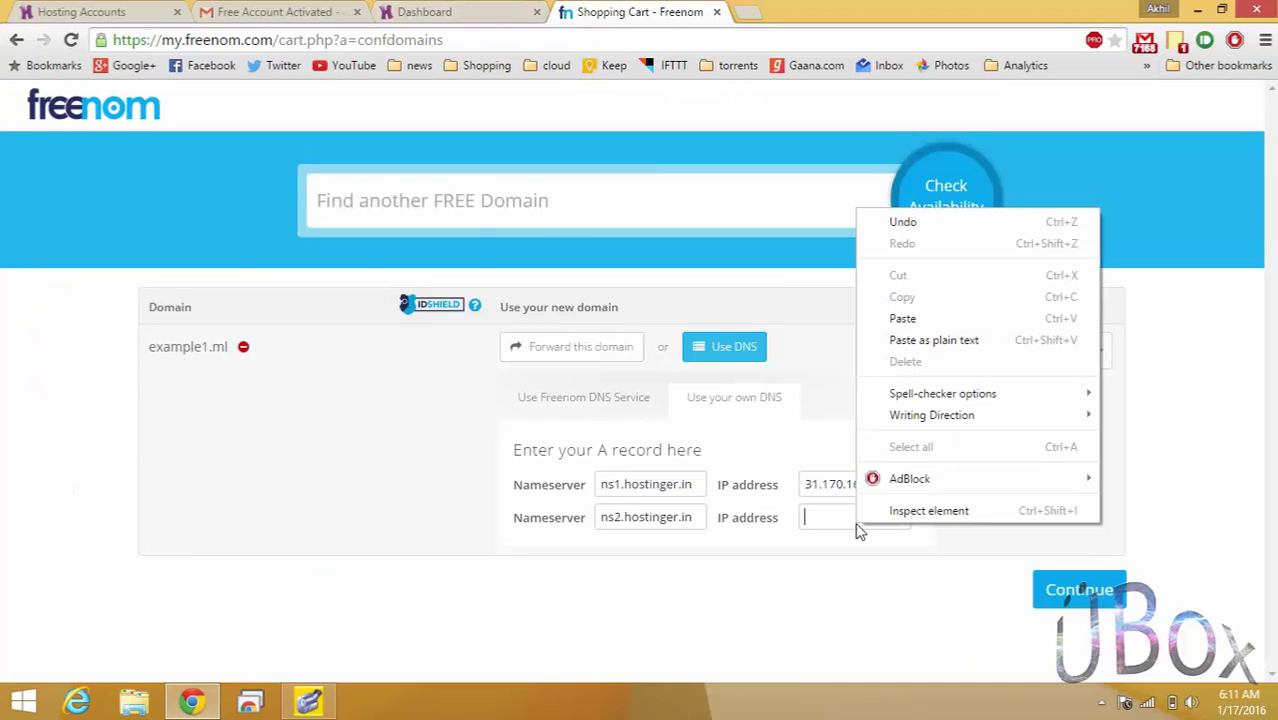
click(903, 318)
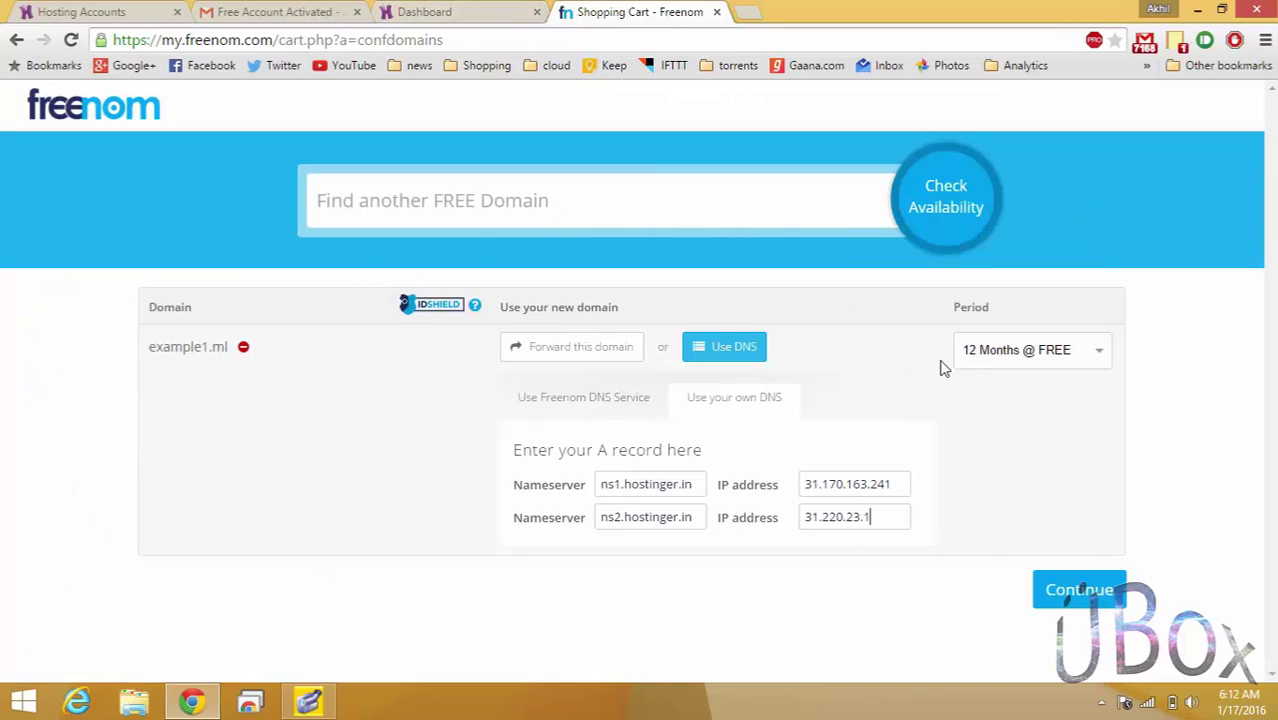
Continue to Review & Checkout, enter the email address, and request a verification link.
click(1101, 603)
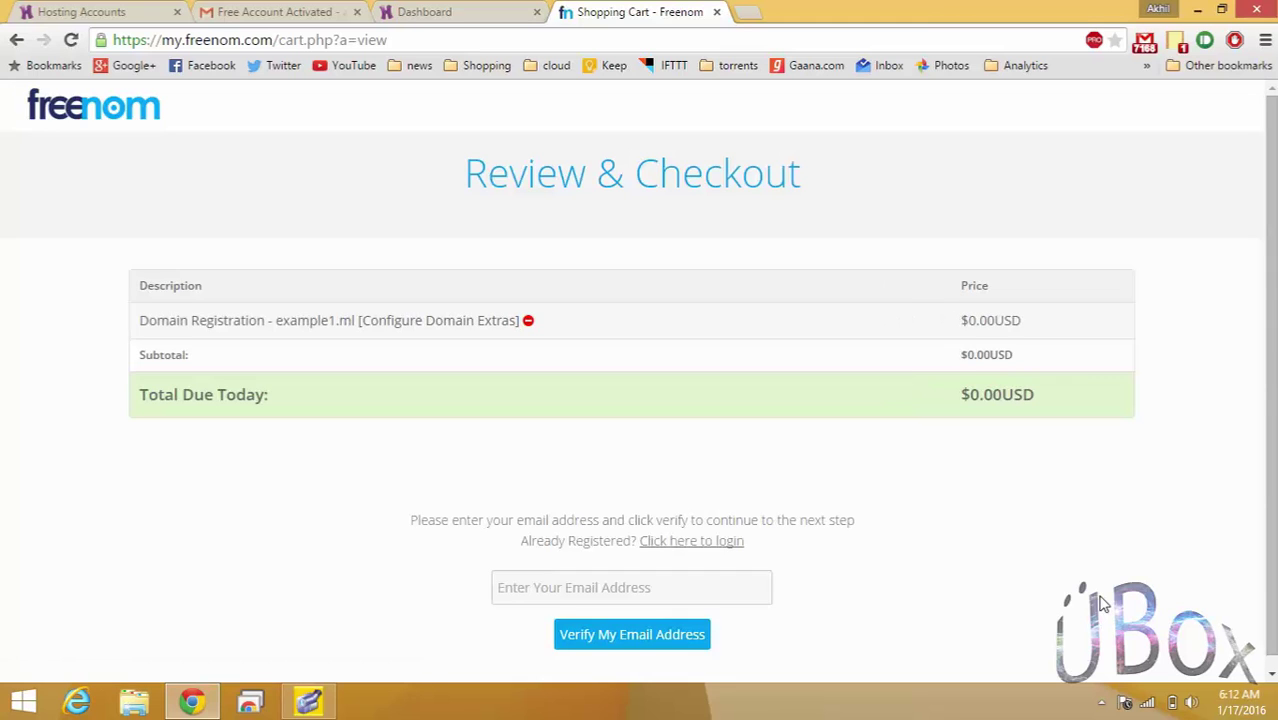
scroll(1130, 500, down, 1)
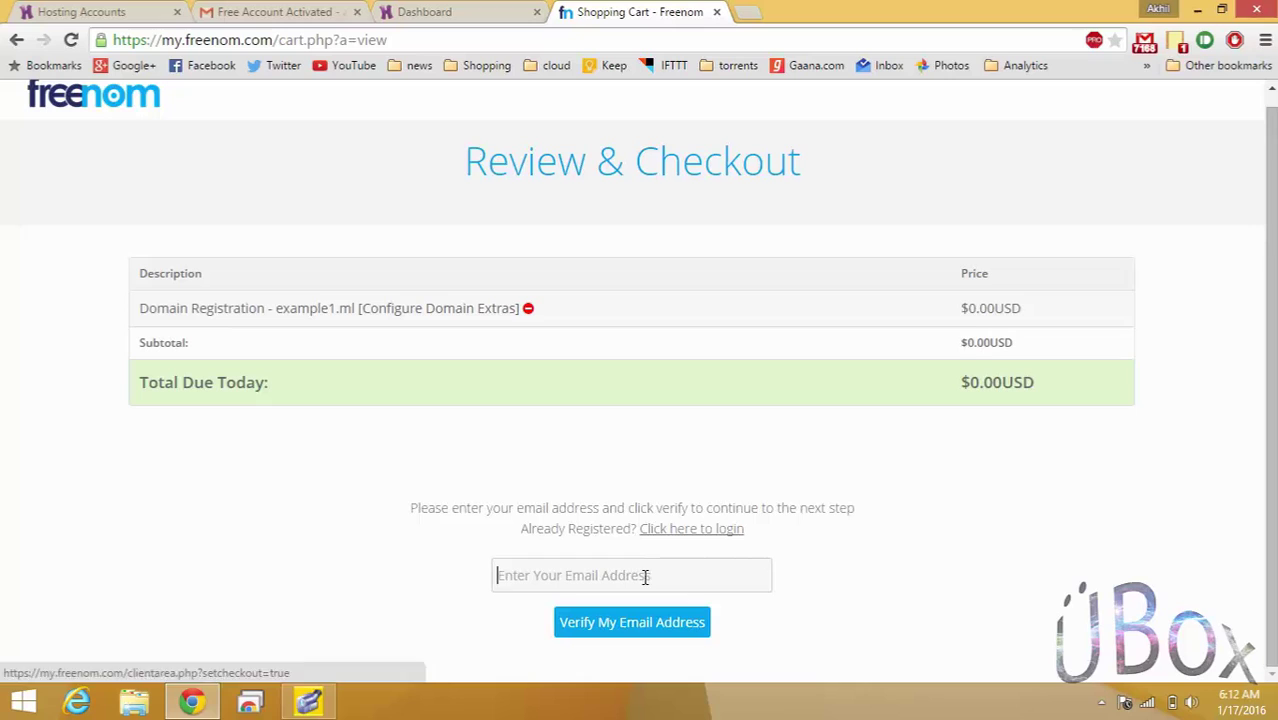
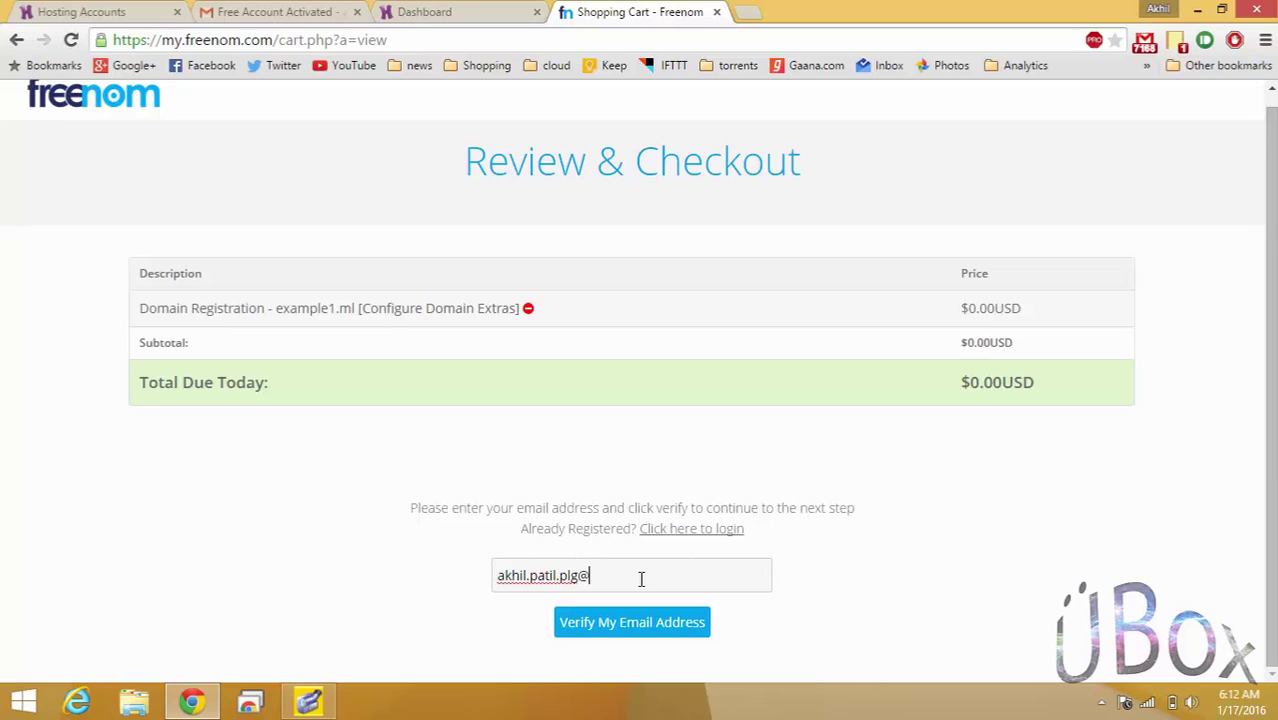
click(662, 624)
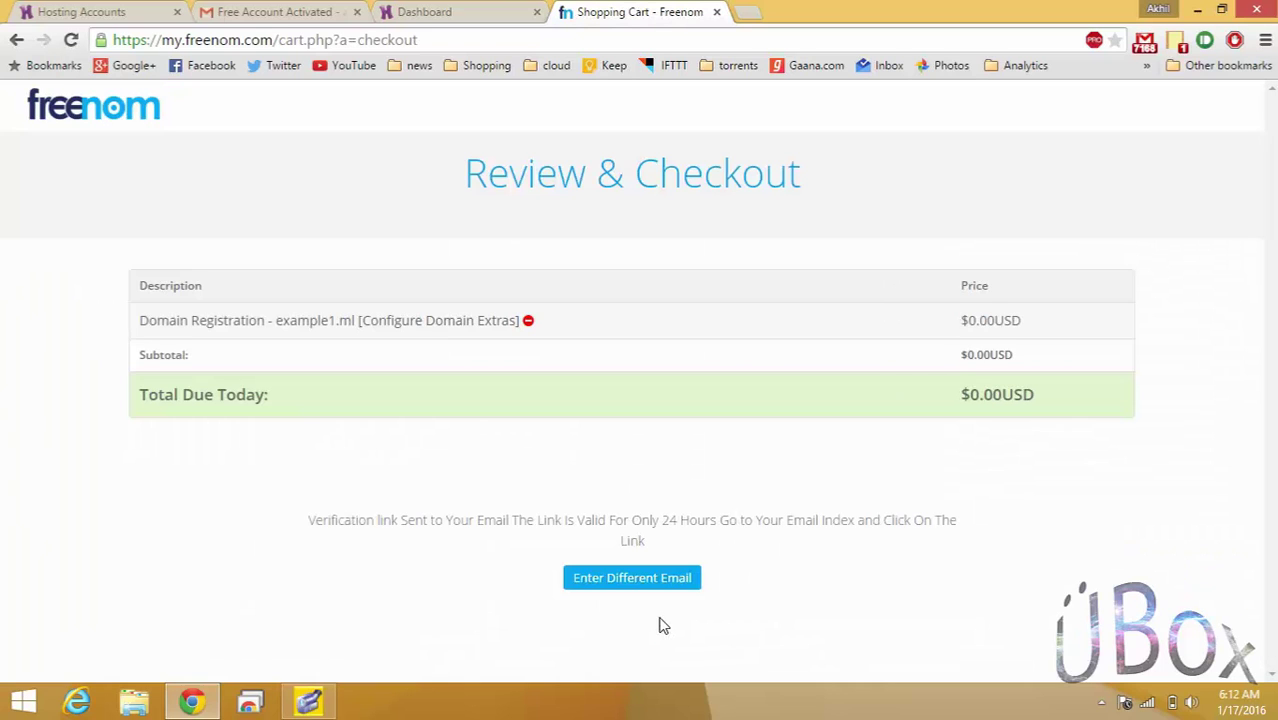
Open the Freenom Email Verification message in Gmail and follow its verification link.
click(277, 11)
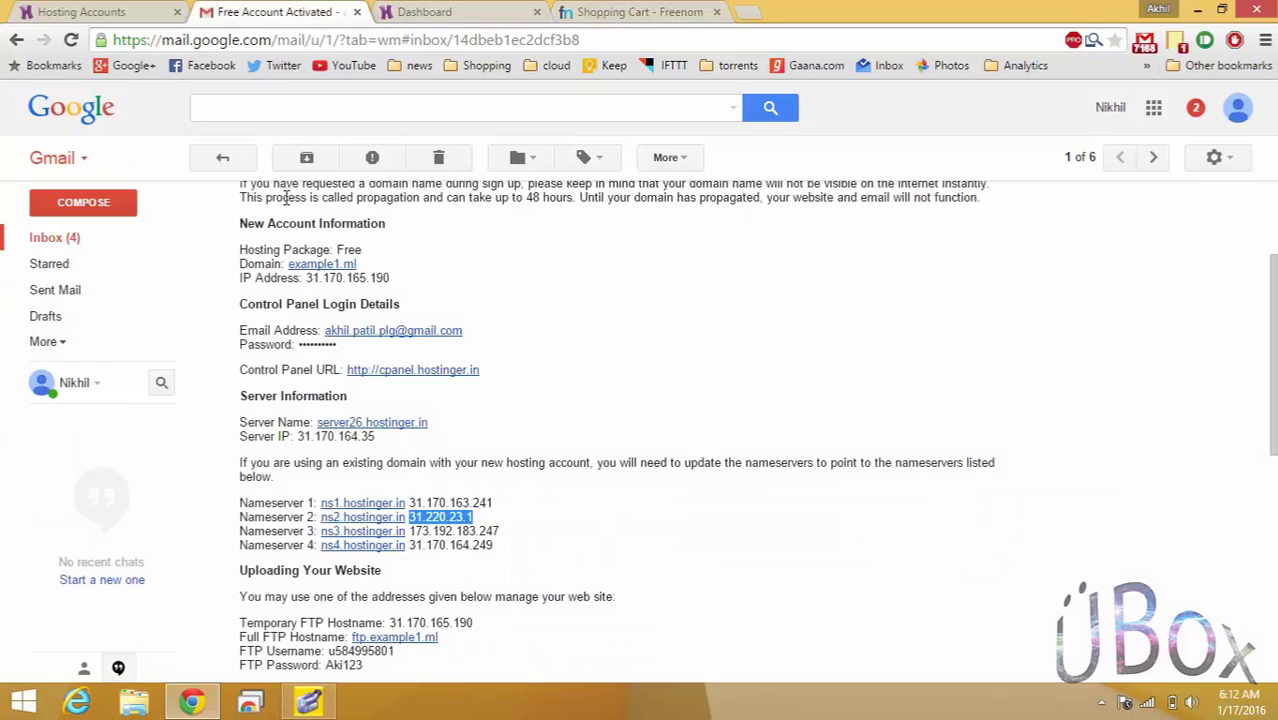
click(223, 160)
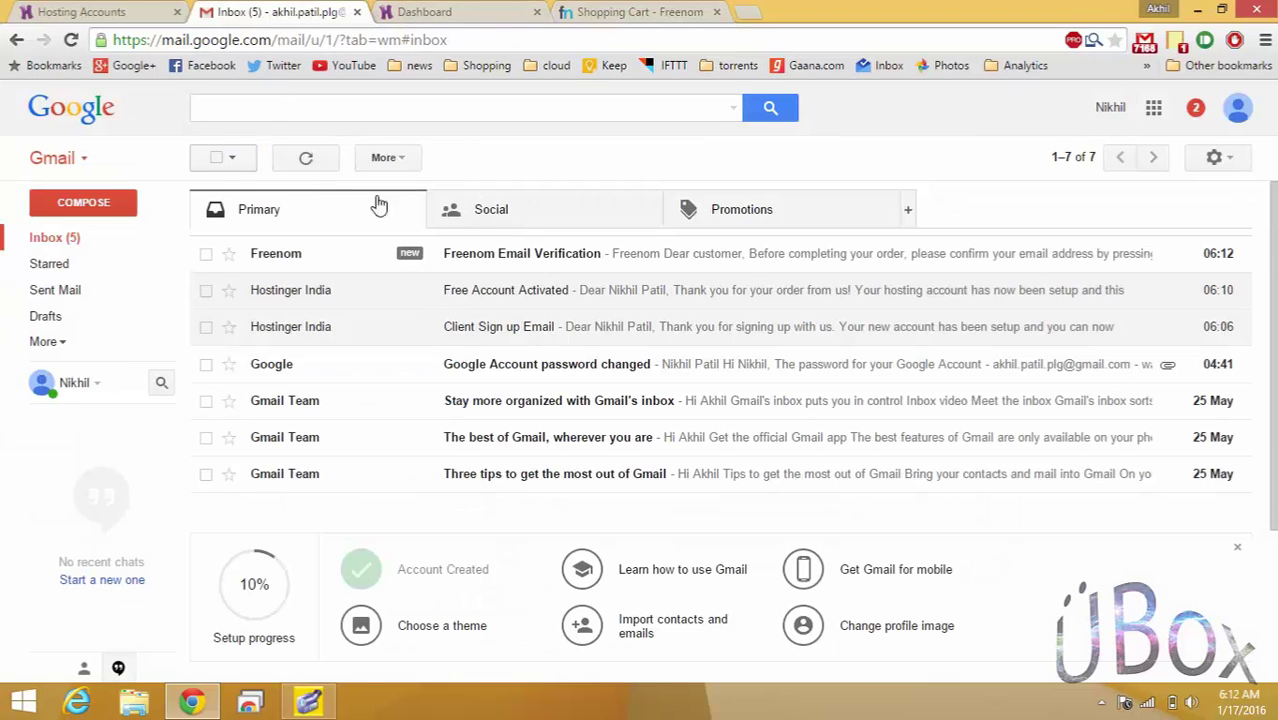
click(413, 255)
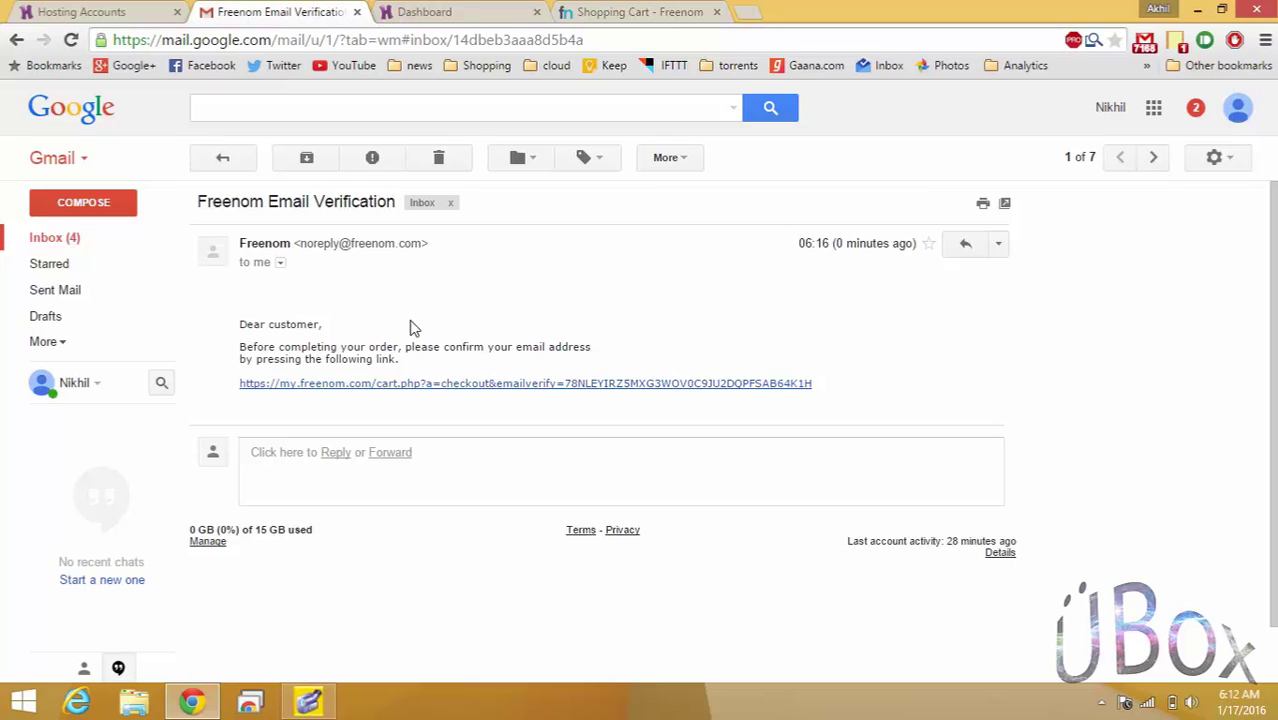
click(469, 388)
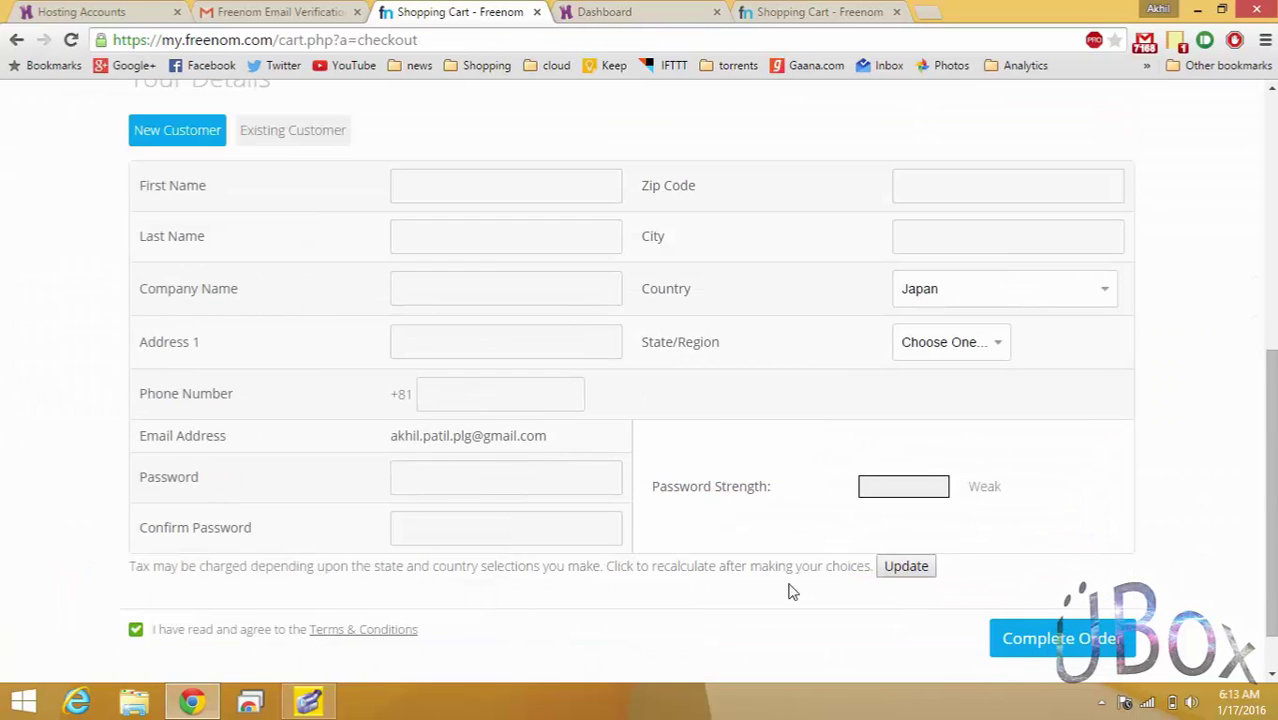
click(1041, 637)
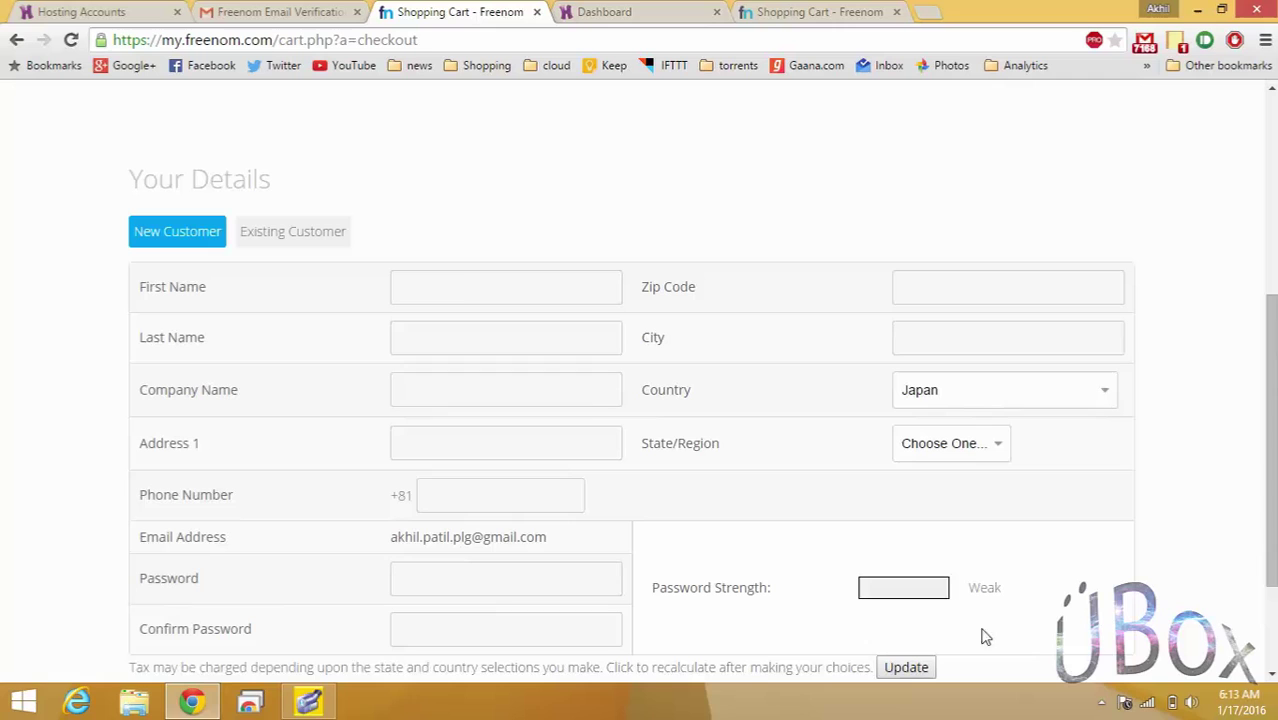
Fill in the buyer's first name, last name, zip code and city in Your Details.
click(459, 286)
click(1033, 287)
text(401404)
click(1024, 338)
text(palghar)
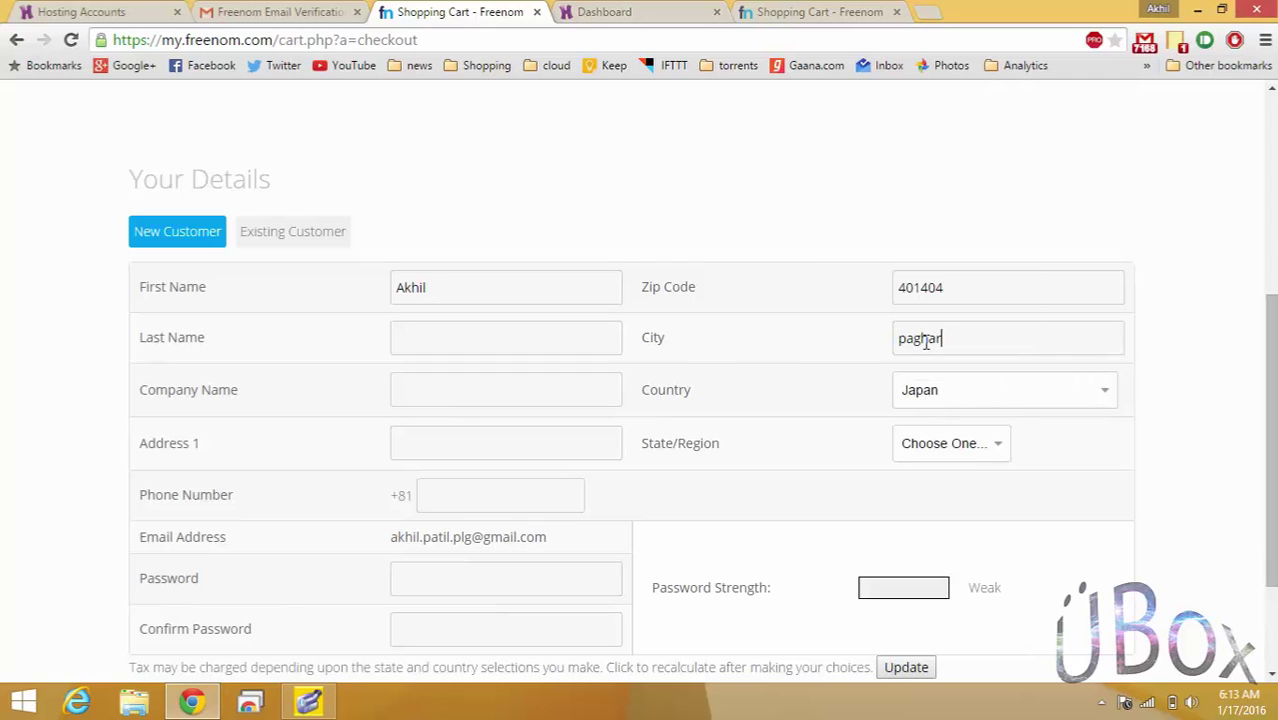
click(416, 337)
click(410, 367)
Set country to India, pick the state, enter and confirm the account password, then submit.
click(1005, 390)
click(960, 228)
click(950, 443)
click(940, 418)
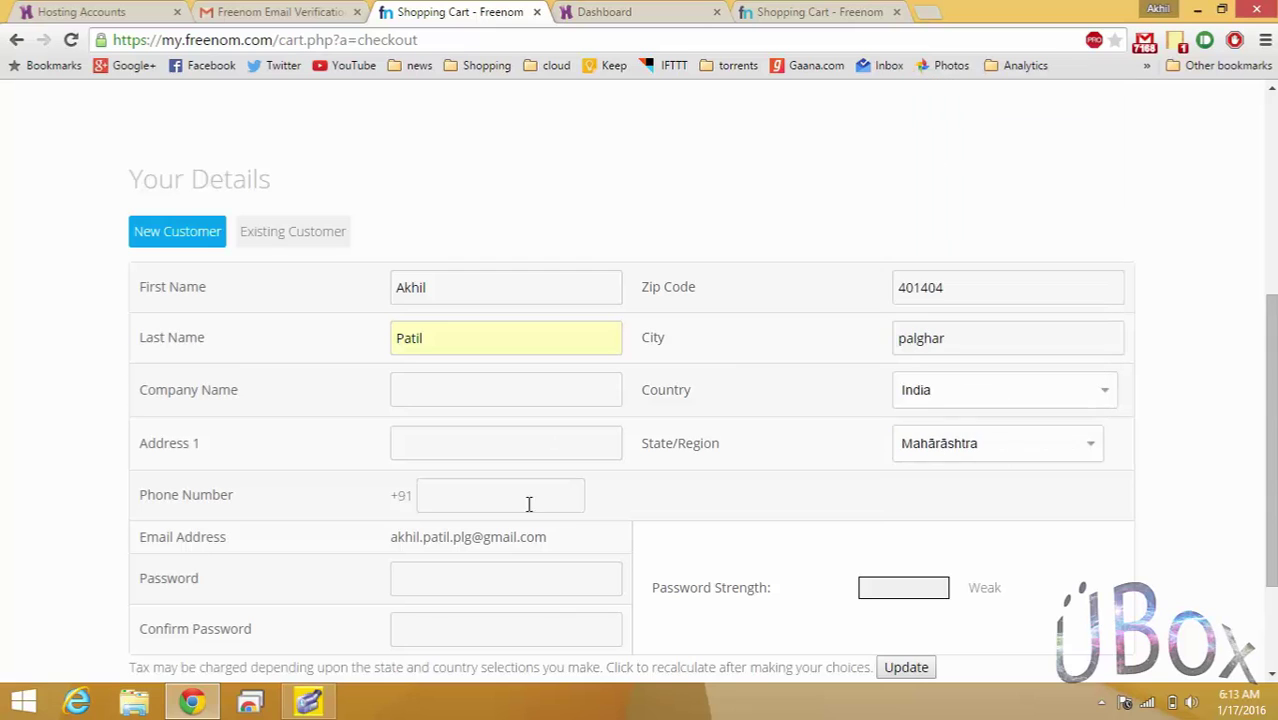
scroll(529, 503, down, 1)
click(579, 504)
text(******)
click(556, 554)
text(******)
click(1030, 670)
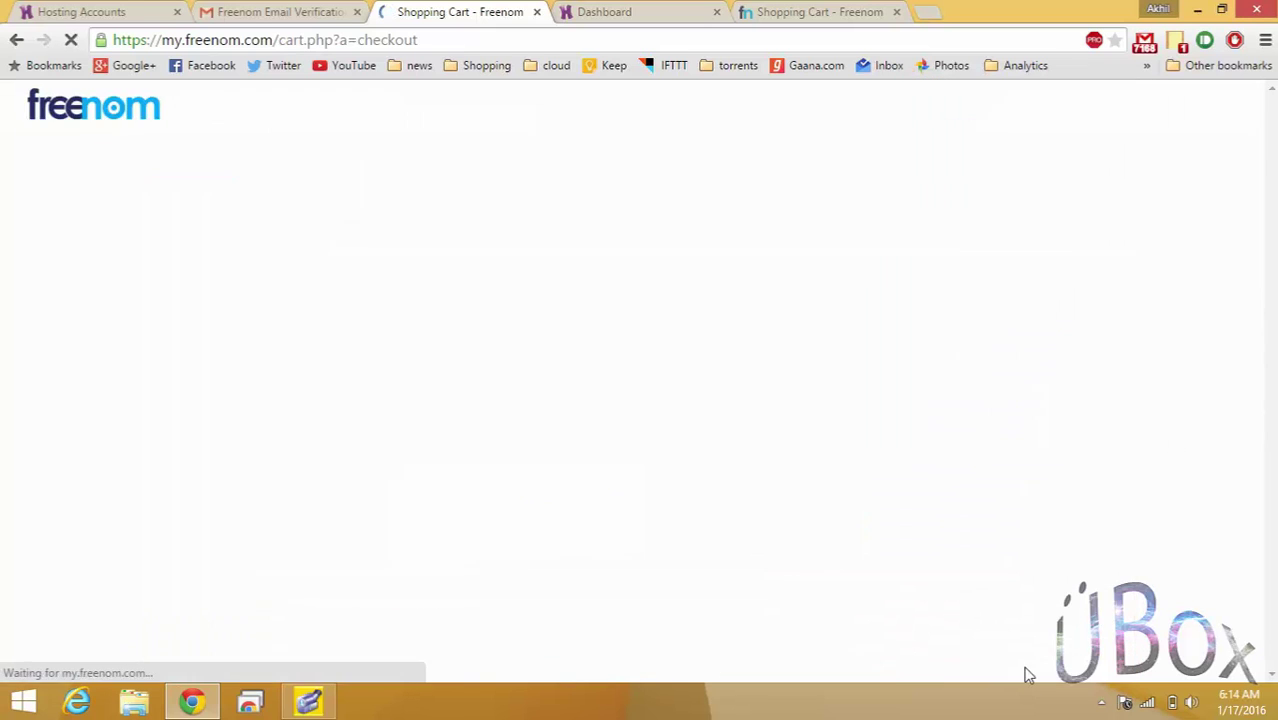
Reset the country to India, add the address line and phone number, and complete the order.
scroll(658, 277, down, 4)
click(959, 348)
click(927, 519)
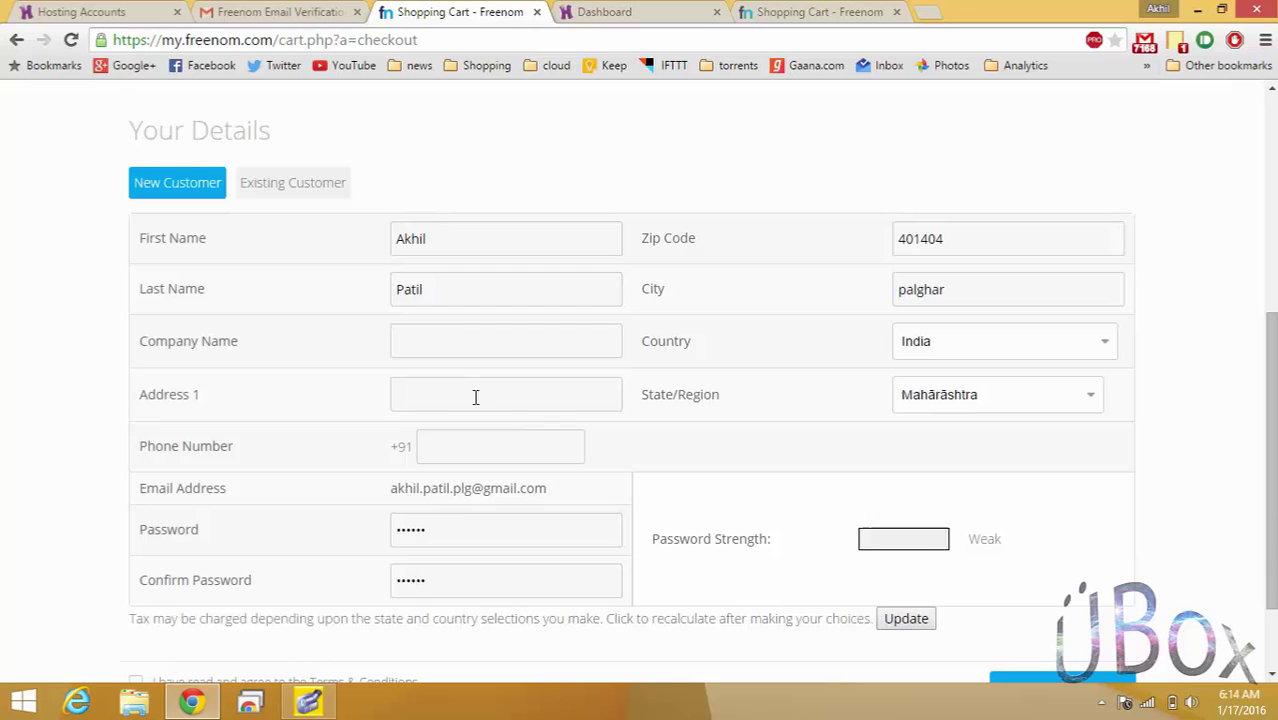
click(437, 397)
key(Tab)
scroll(913, 420, down, 1)
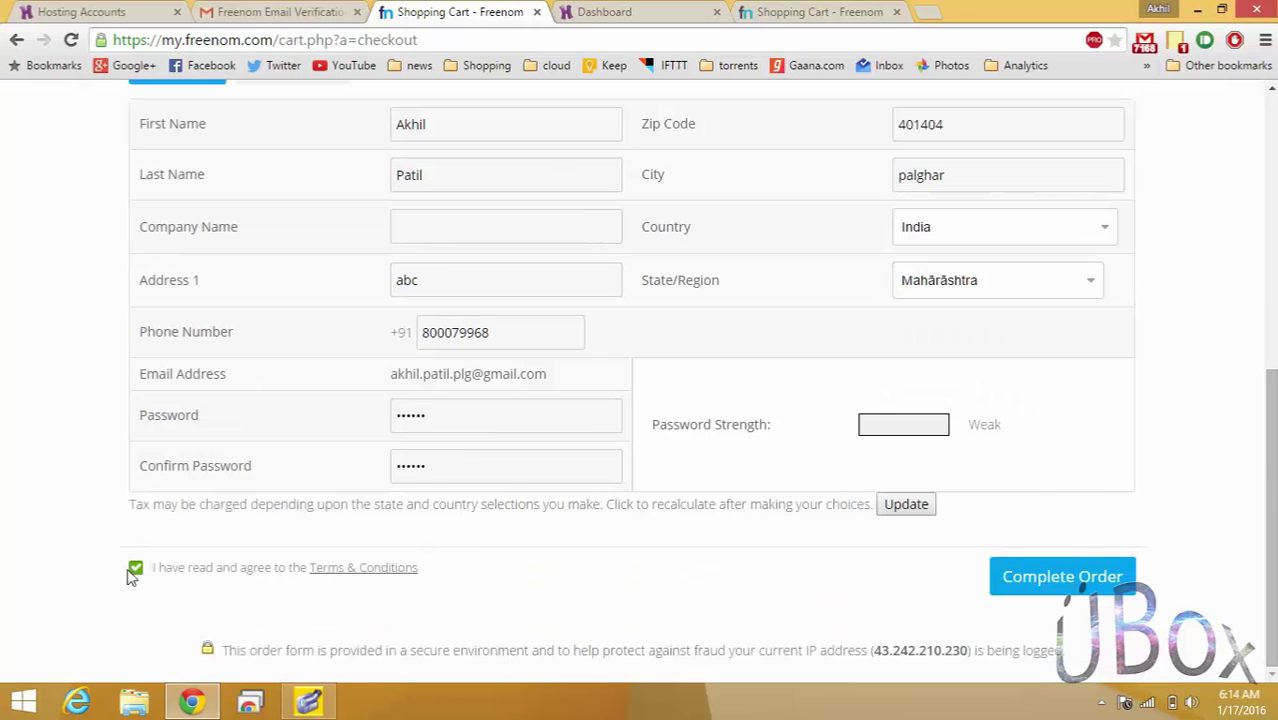
click(1095, 575)
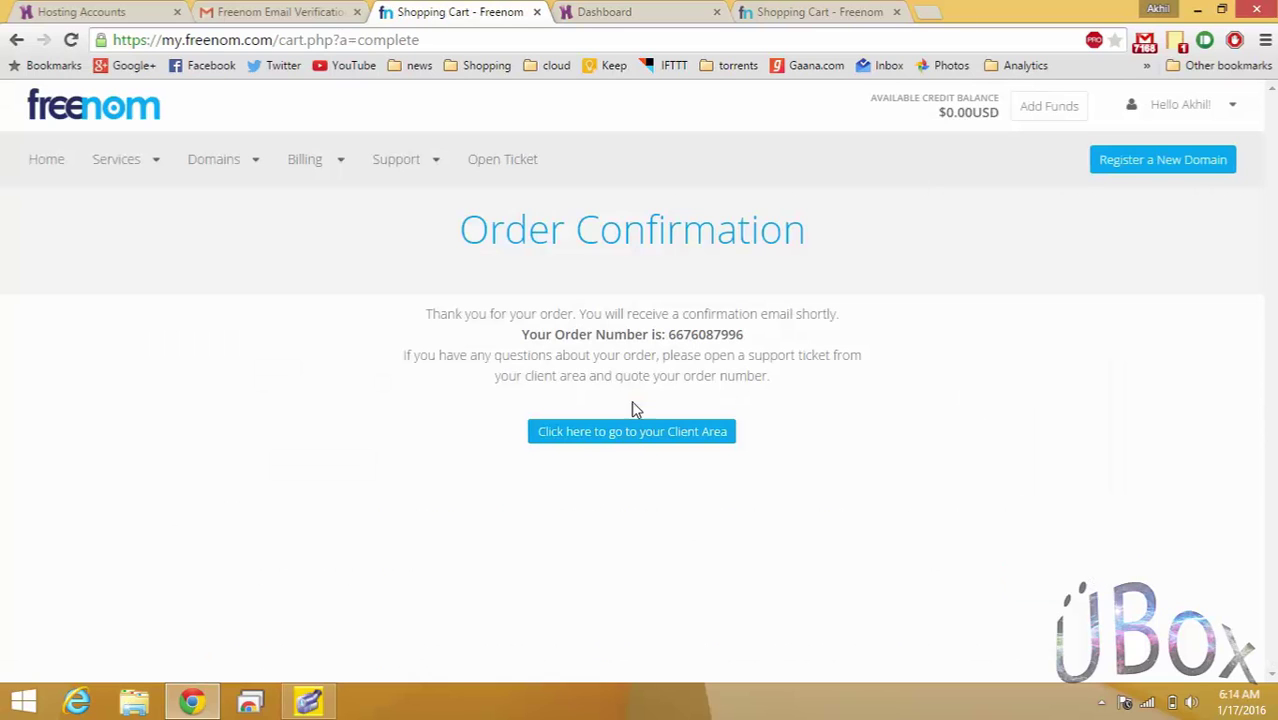
Open Hostinger's Hosting accounts, choose Manage for example1.ml, and scroll through its cPanel dashboard.
click(662, 434)
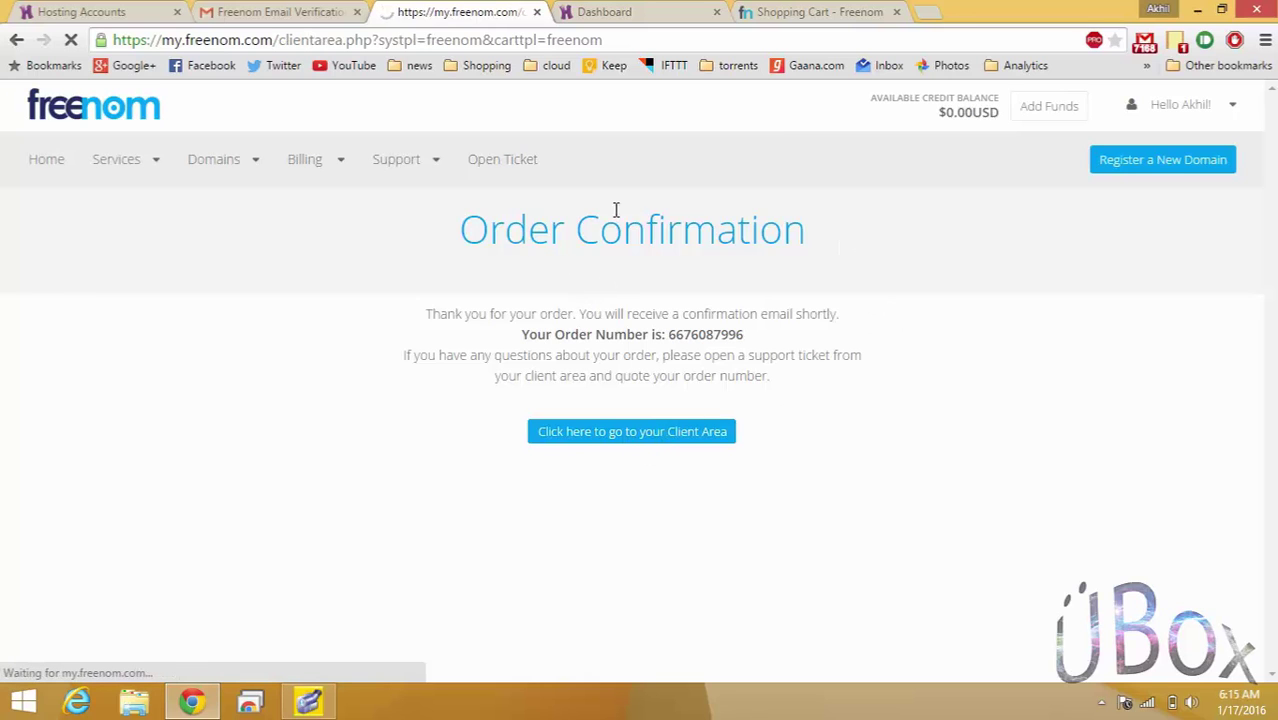
click(290, 11)
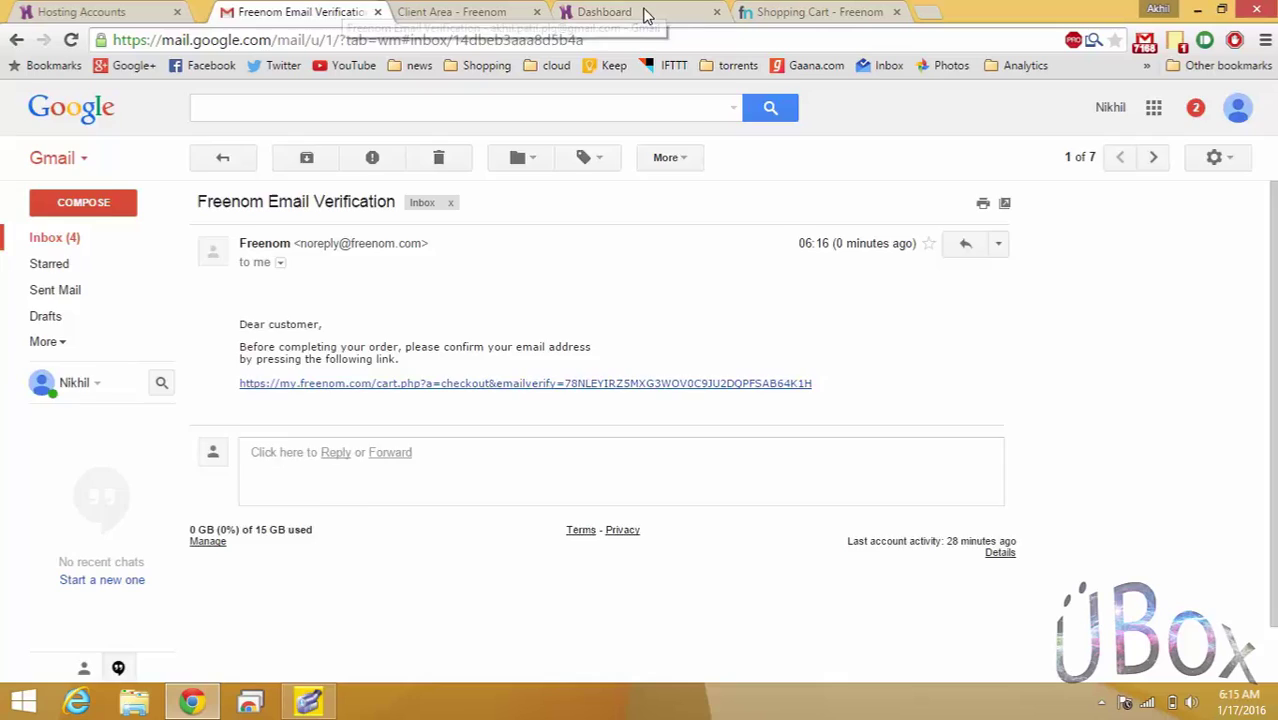
click(604, 11)
click(482, 279)
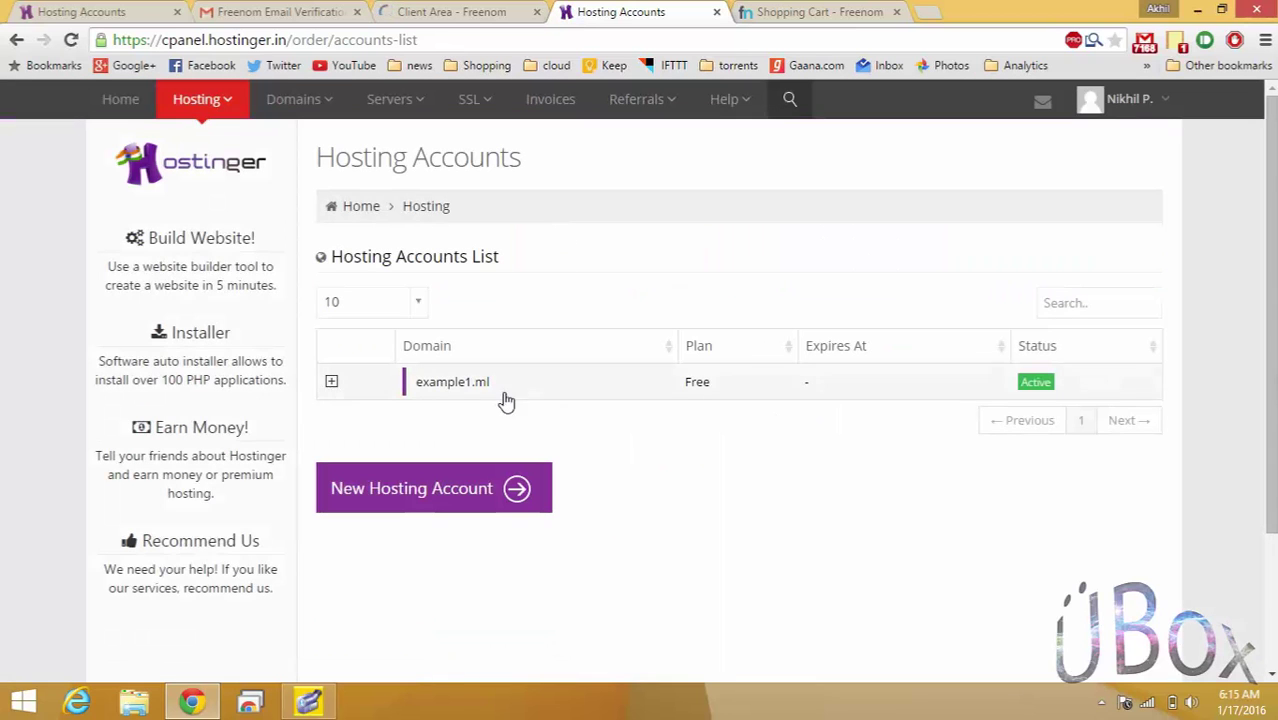
click(470, 389)
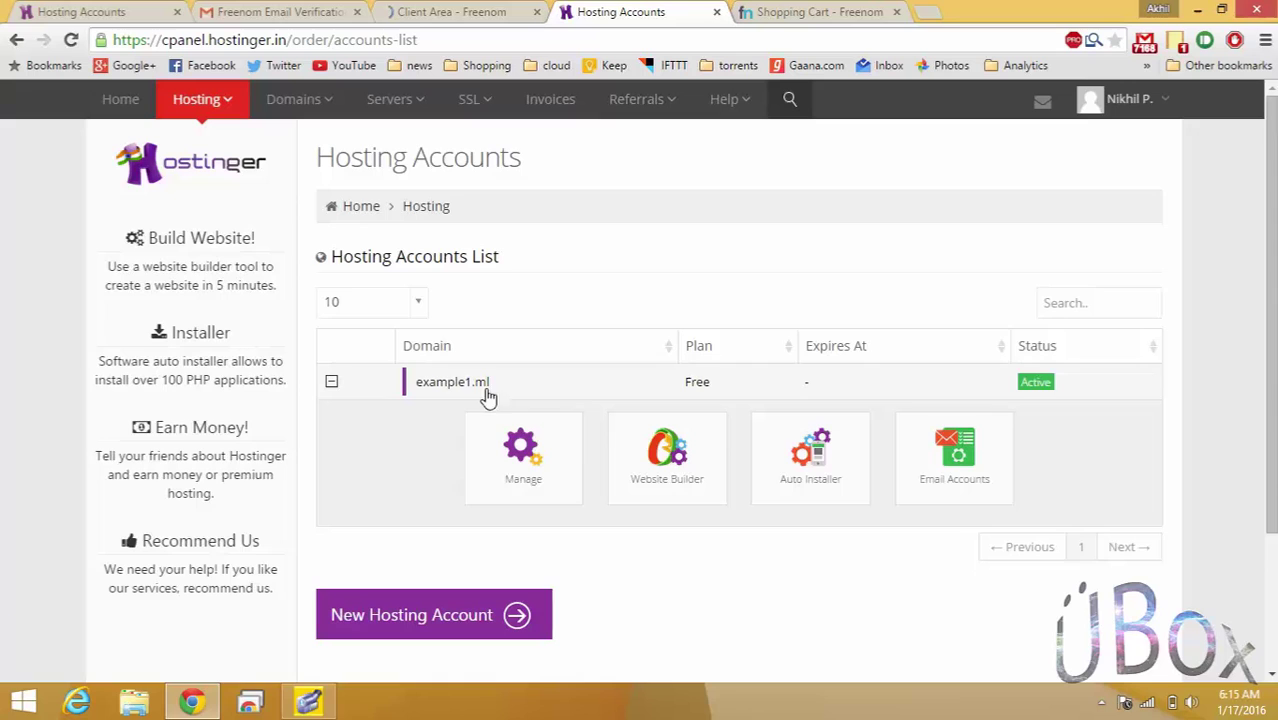
click(552, 455)
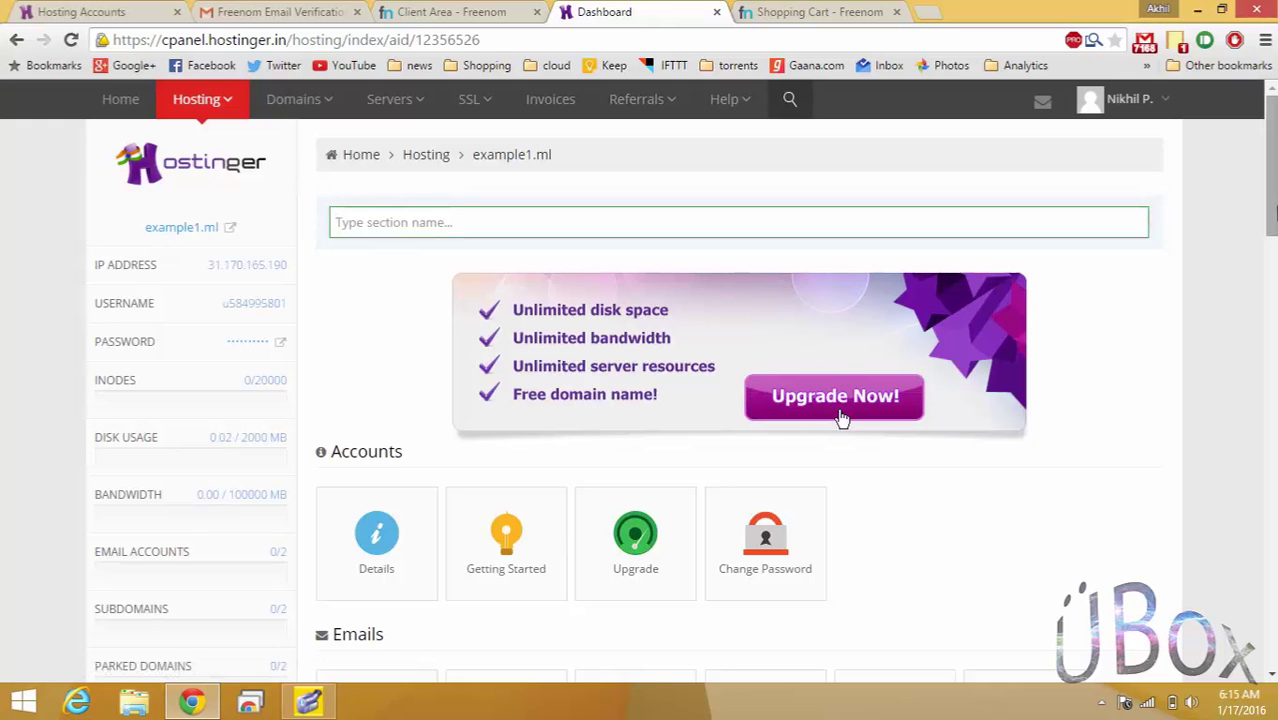
scroll(841, 418, down, 4)
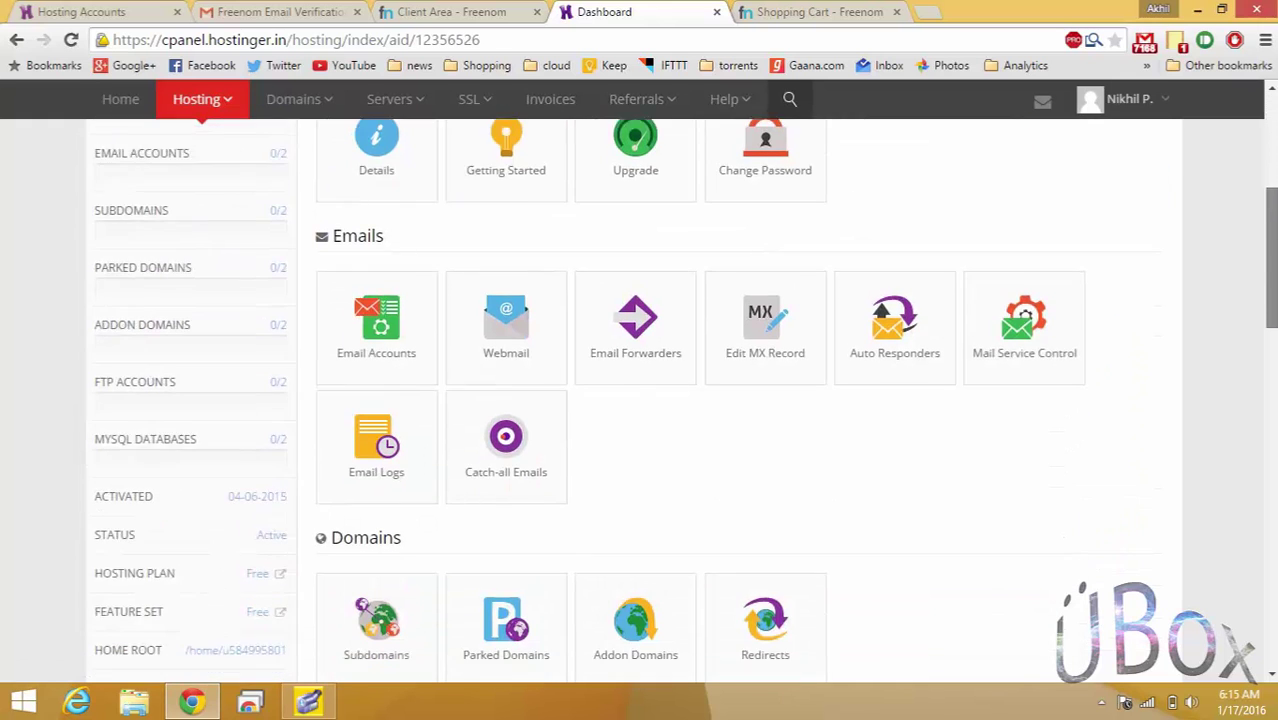
scroll(738, 400, down, 2)
scroll(738, 400, down, 1)
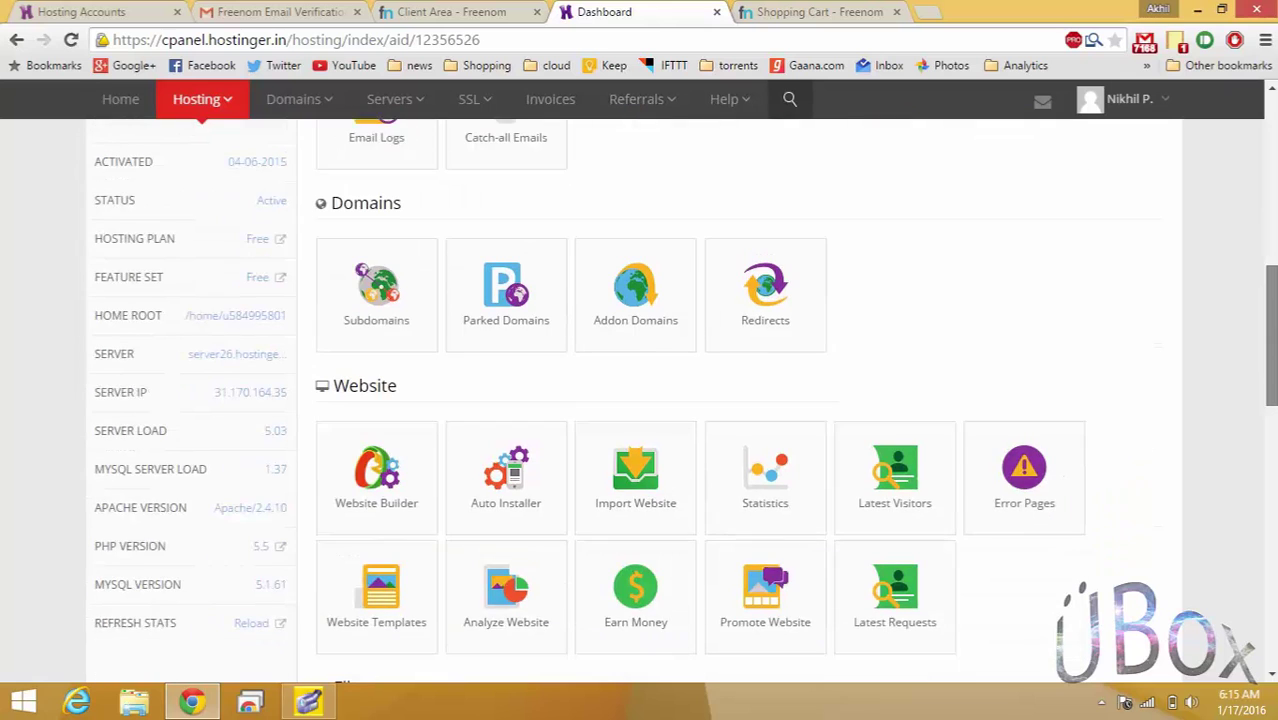
scroll(738, 400, down, 2)
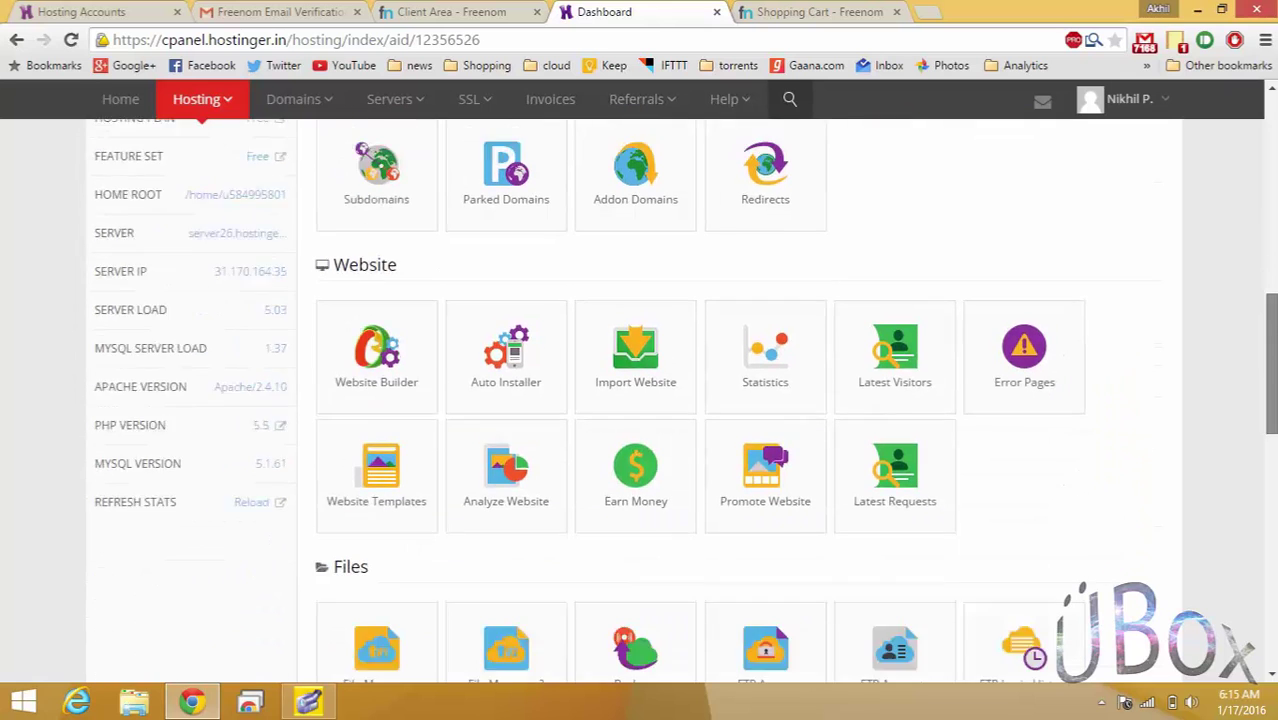
scroll(738, 400, up, 6)
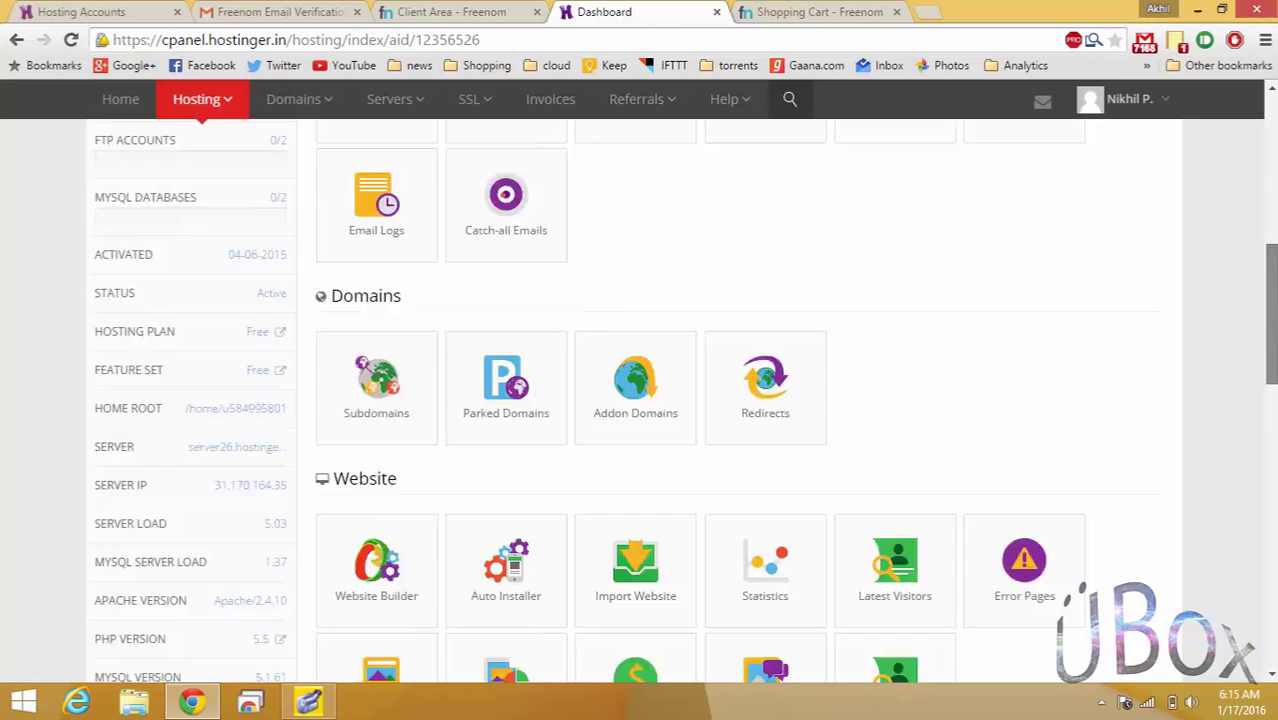
scroll(842, 418, up, 3)
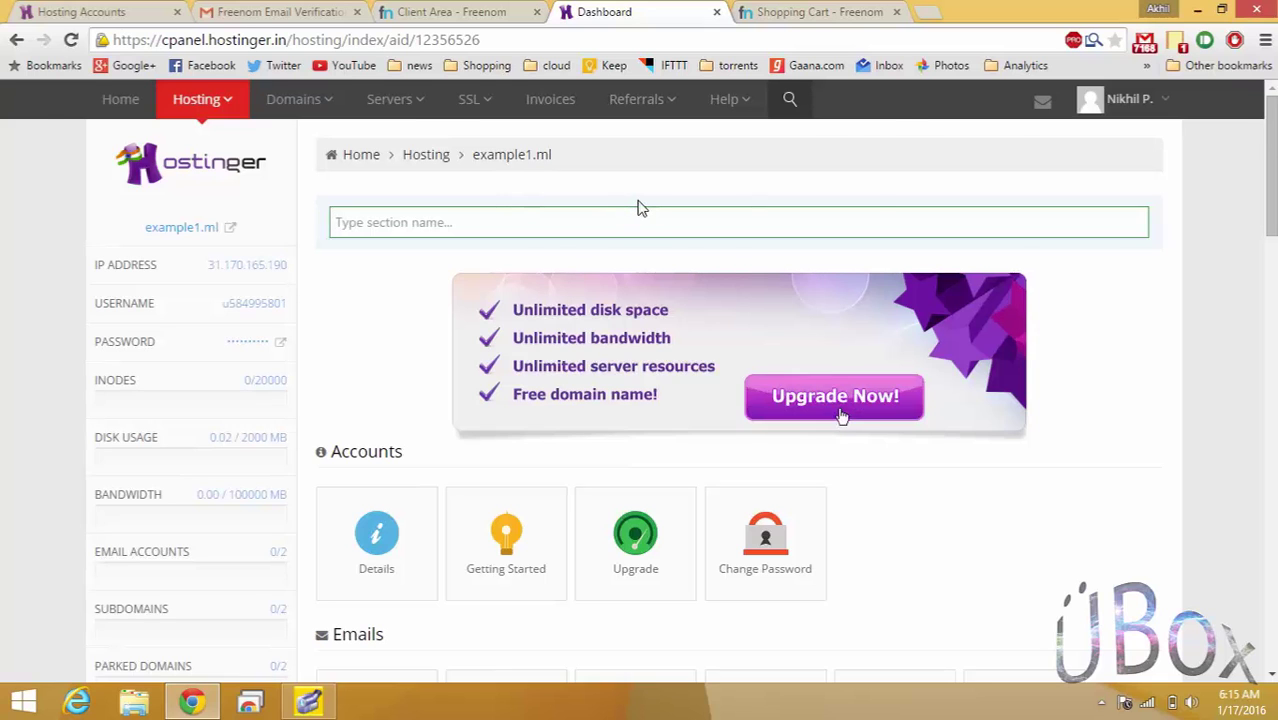
Confirm example1.ml shows the 'Your account has been created!' page, check Freenom My Domains, then return to the dashboard.
key(ctrl+shift+Tab)
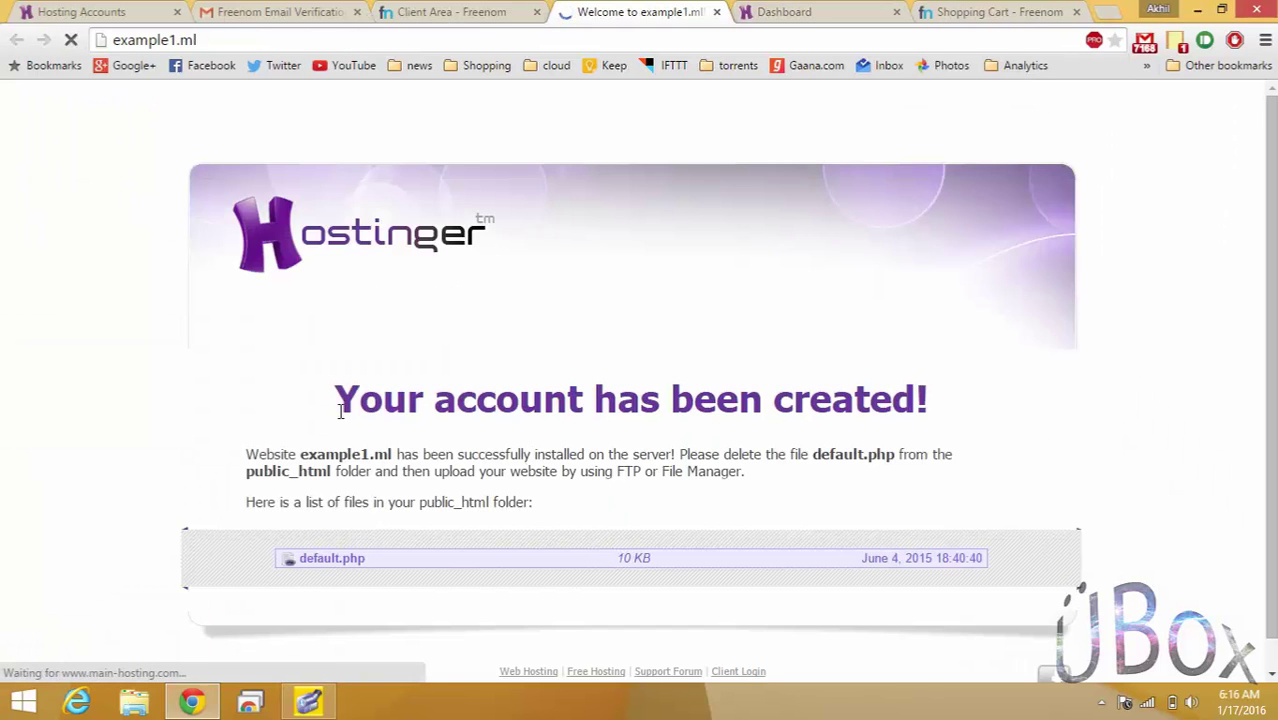
drag(337, 408, 981, 405)
click(850, 449)
click(296, 10)
click(490, 9)
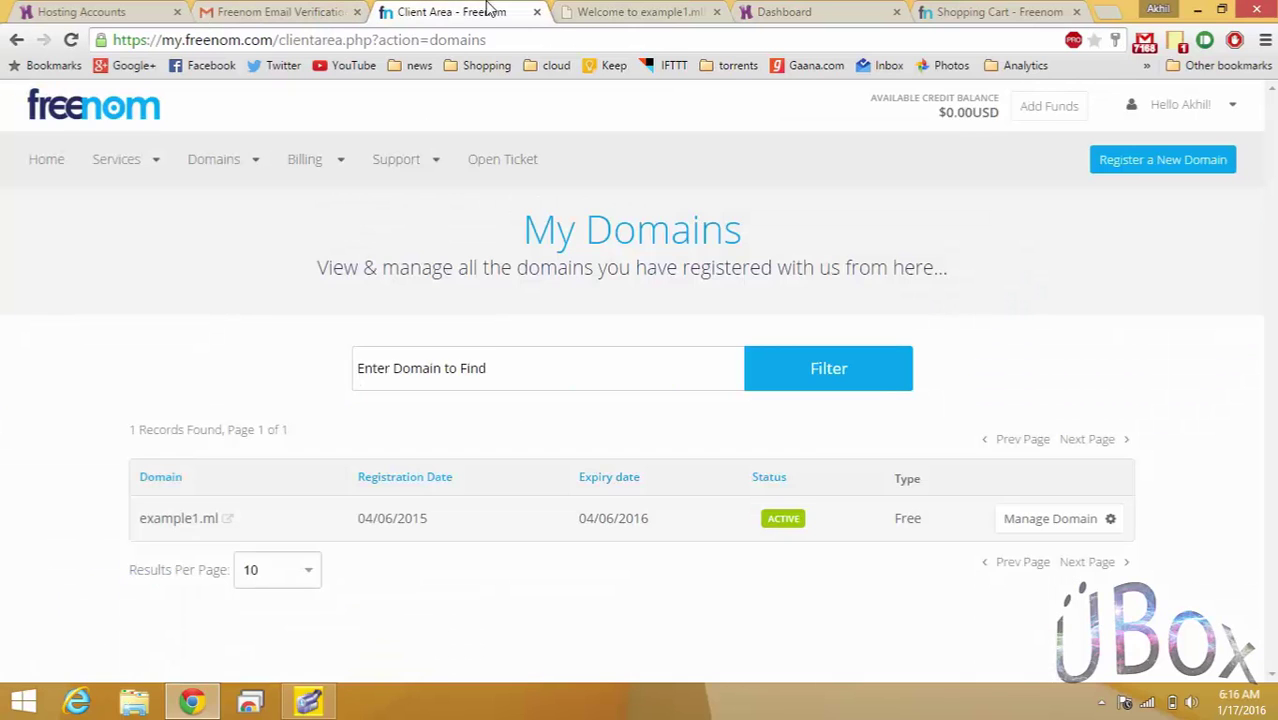
click(813, 10)
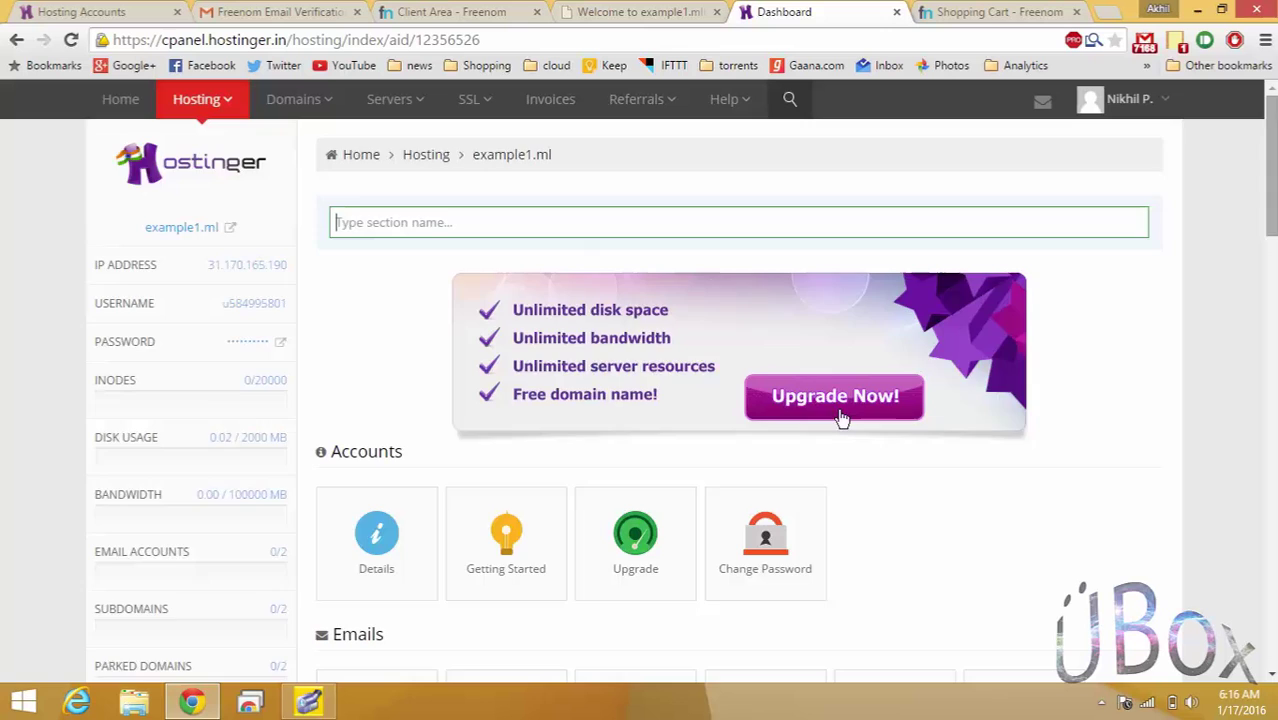